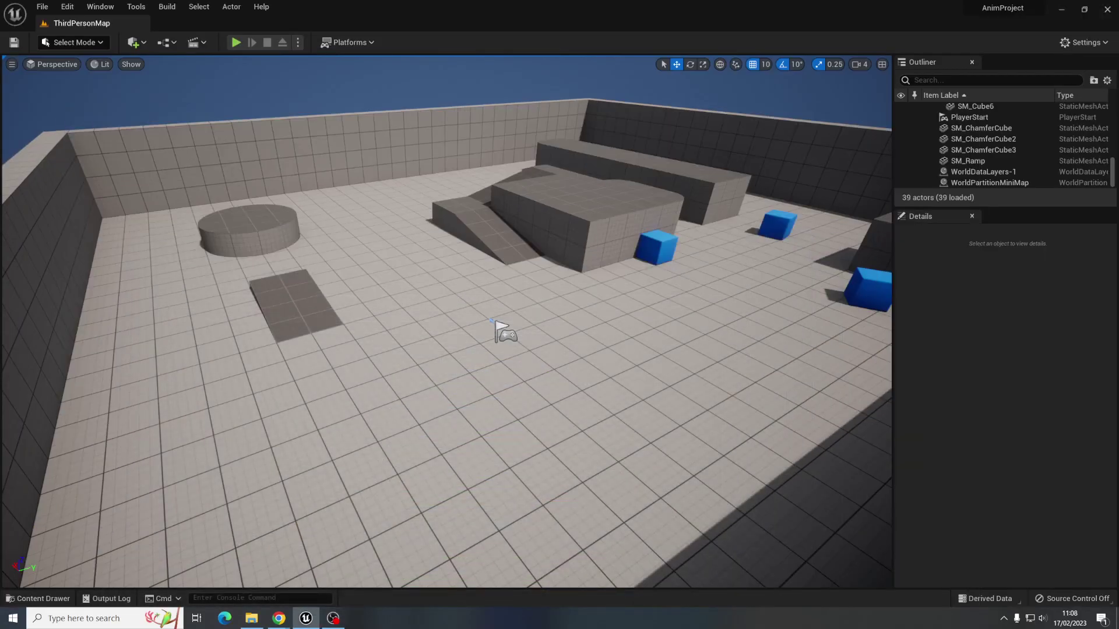
Tilt the ThirdPersonMap view toward the sky, then switch to the Mixamo page in Chrome
right_click_drag(571, 380, 571, 355)
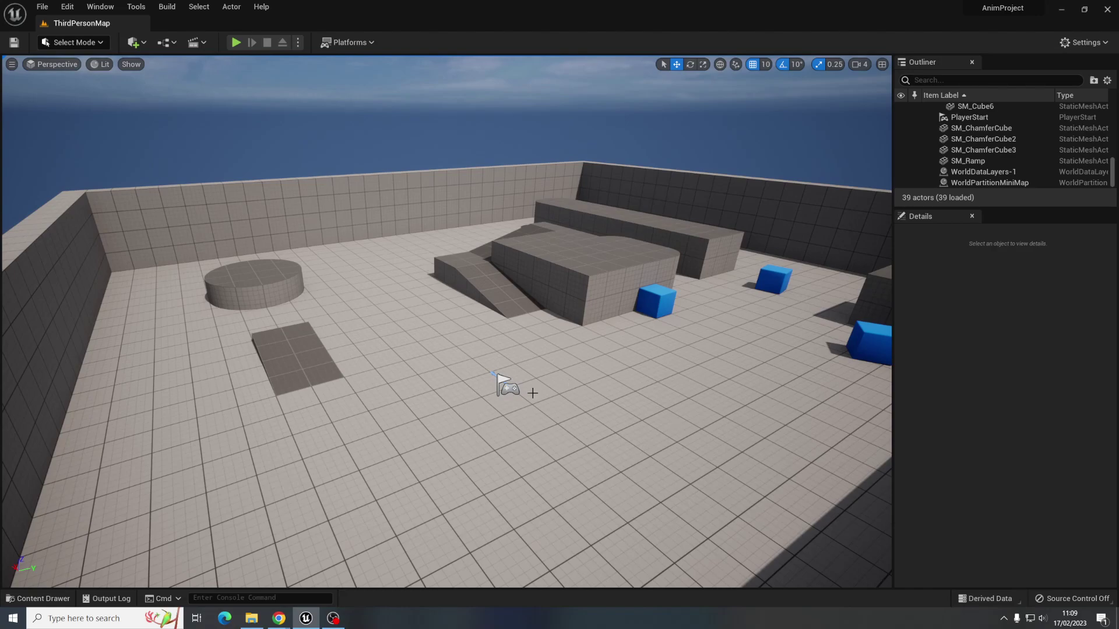
right_click_drag(535, 392, 536, 386)
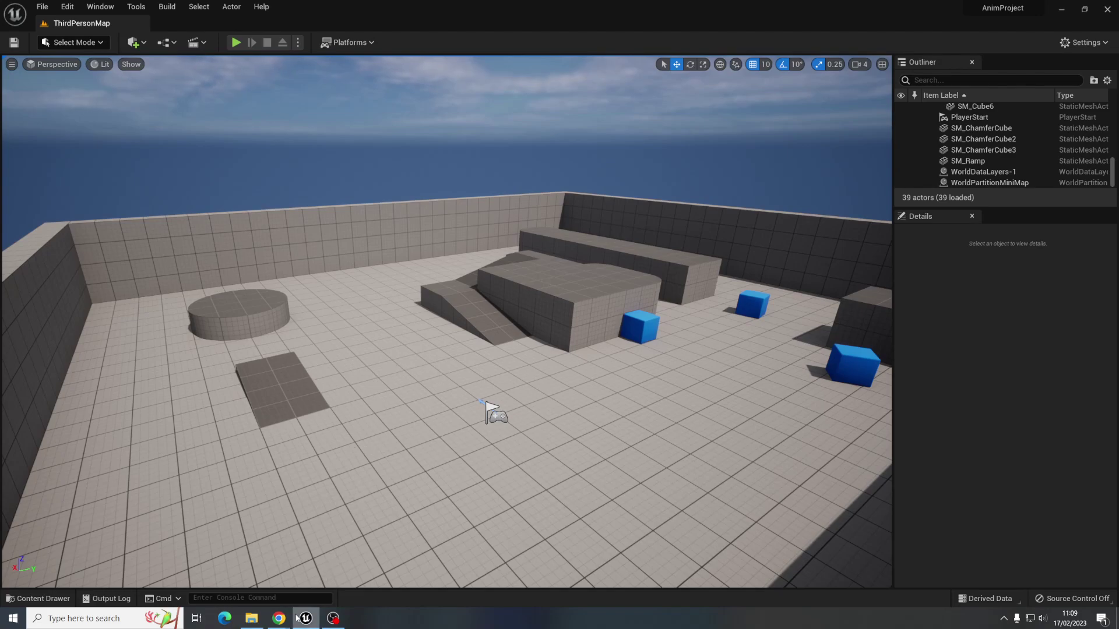
mouse_move(277, 622)
left_click(347, 580)
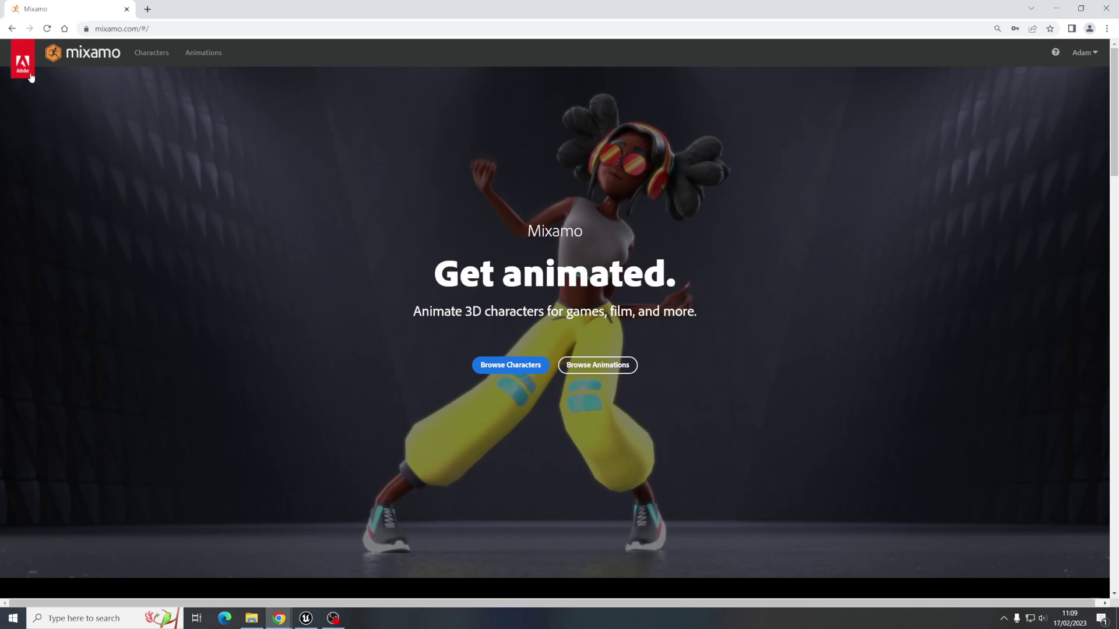
Browse Mixamo's Characters library through pages 1, 2 and 3, then return to page 1
left_click(155, 54)
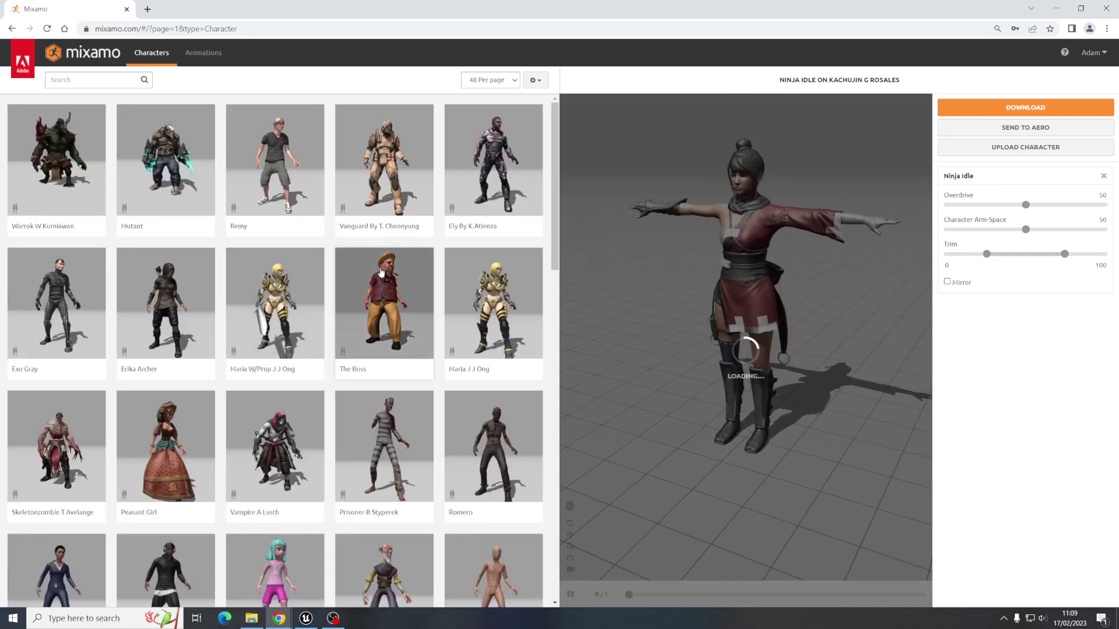
scroll(289, 253, "down", 15)
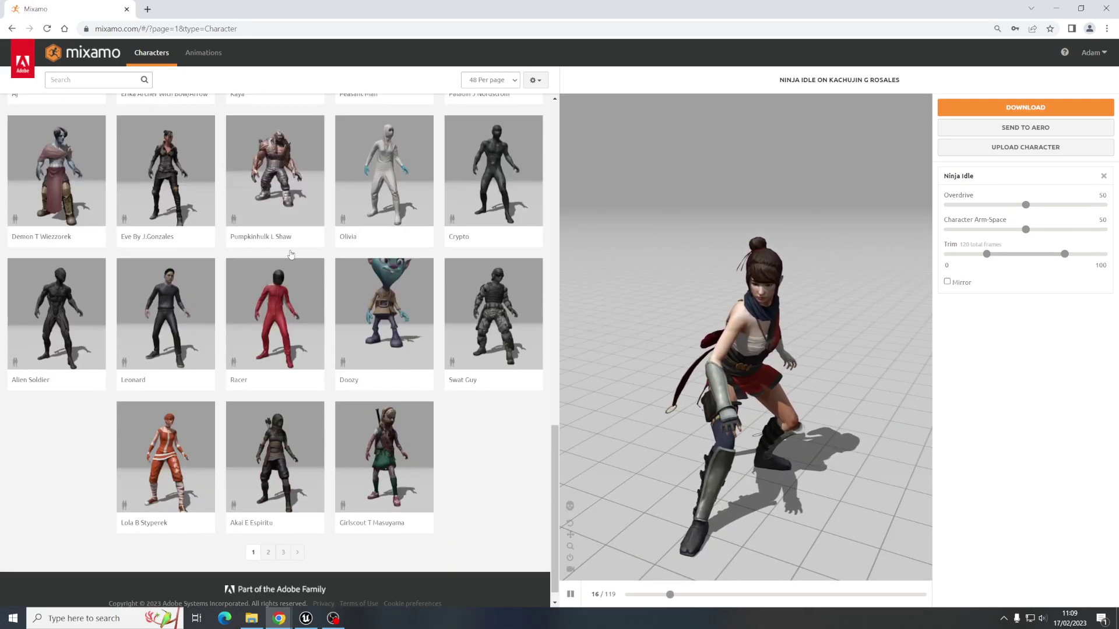
left_click(268, 534)
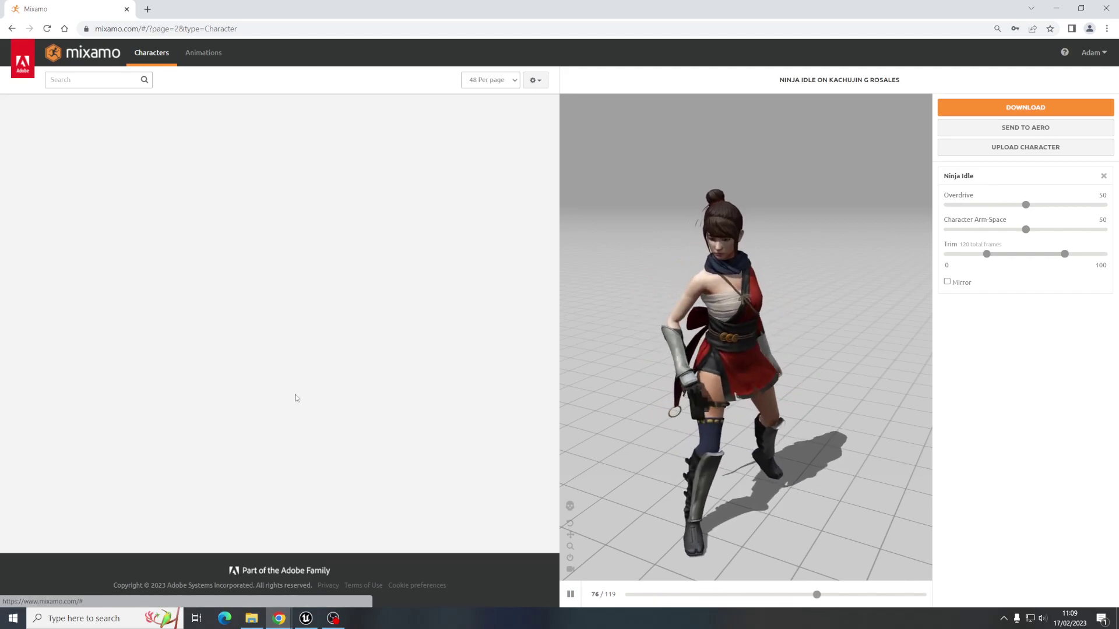
scroll(328, 225, "down", 15)
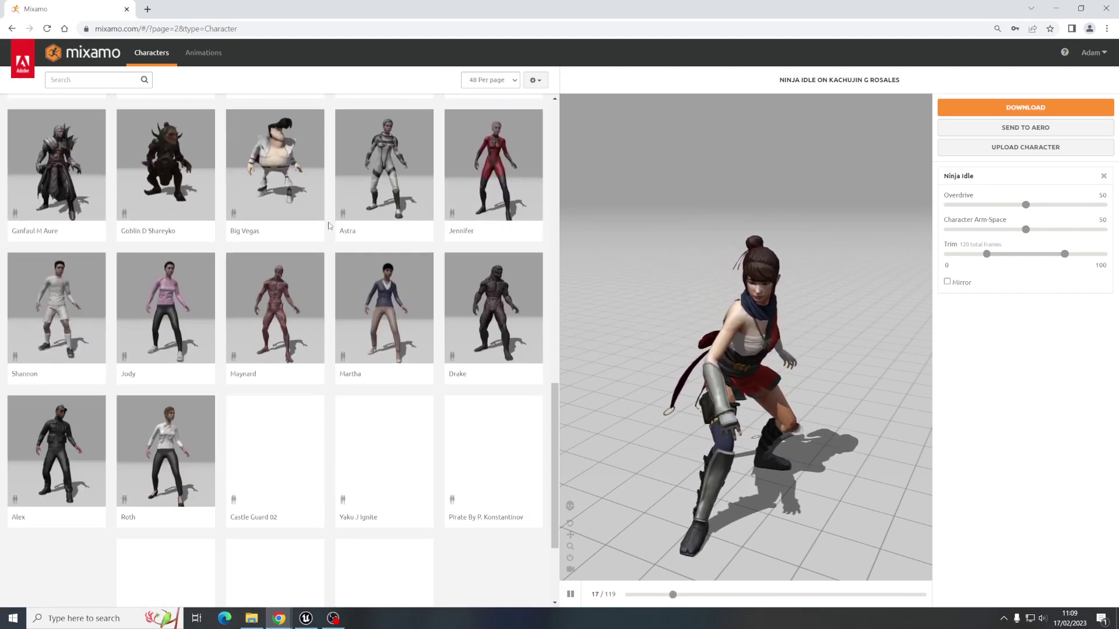
left_click(290, 533)
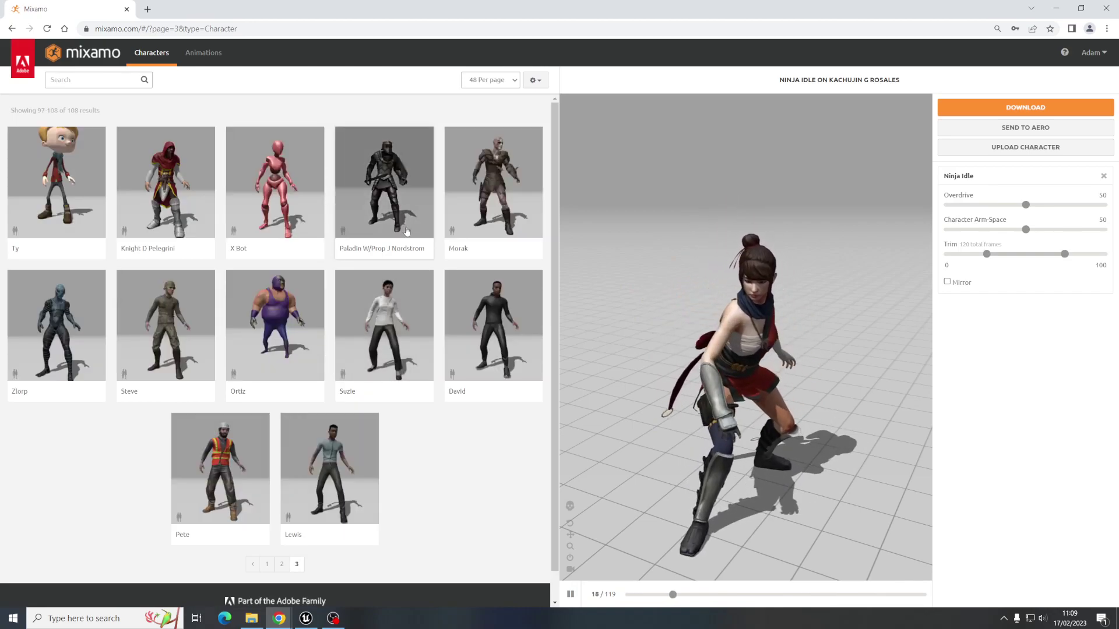
scroll(289, 369, "down", 1)
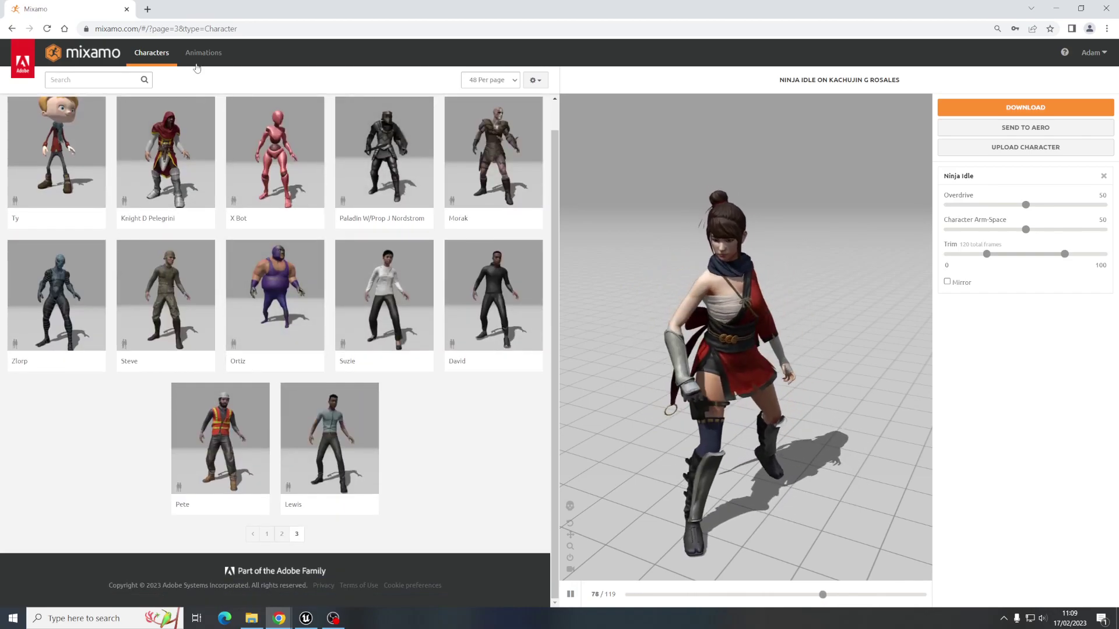
left_click(267, 534)
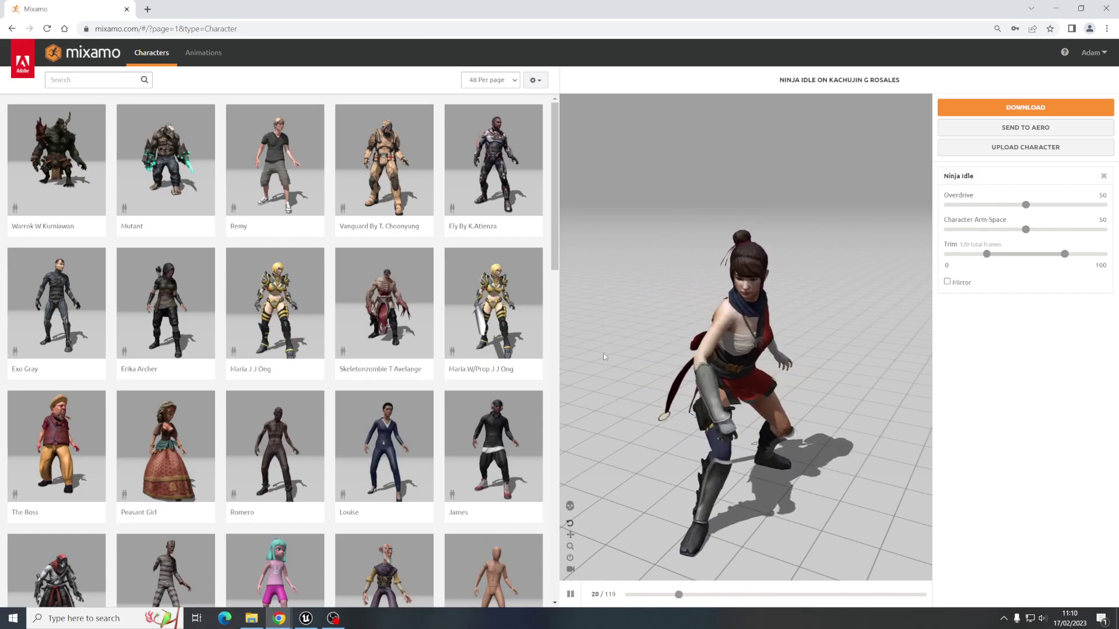
scroll(473, 320, "down", 2)
scroll(474, 320, "down", 10)
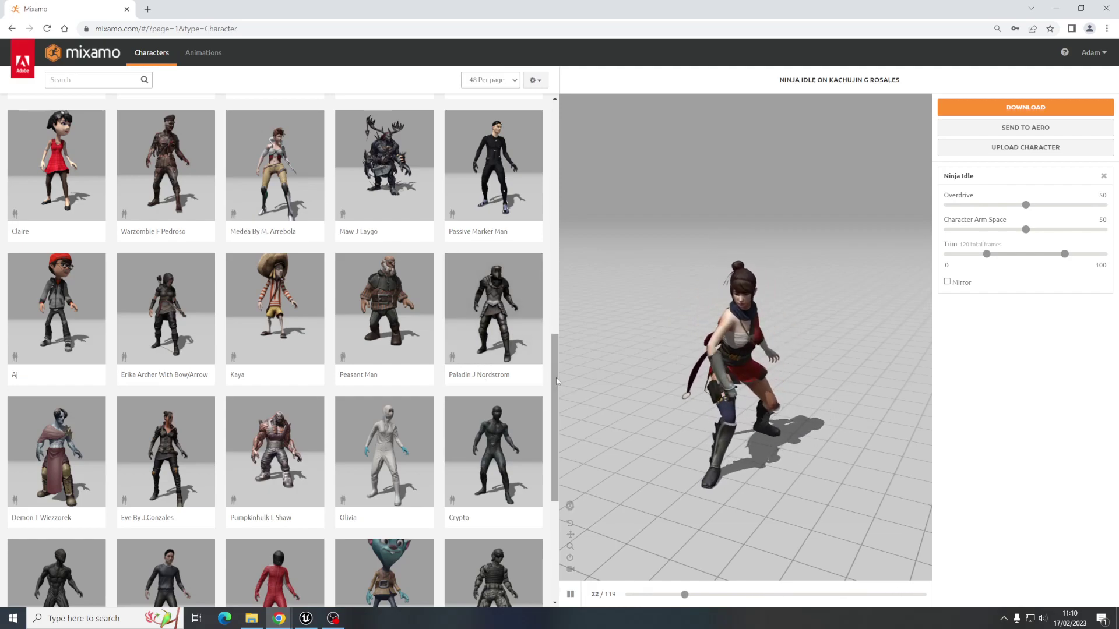
scroll(539, 498, "down", 5)
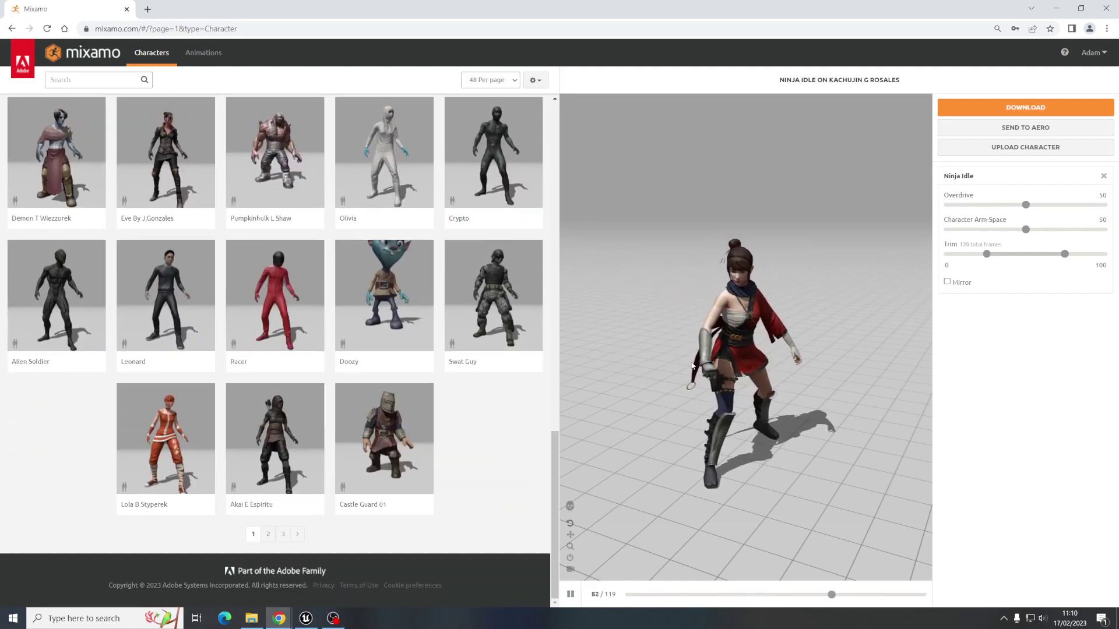
Switch to the Mixamo Animations catalogue and scroll through the grid
left_click(203, 54)
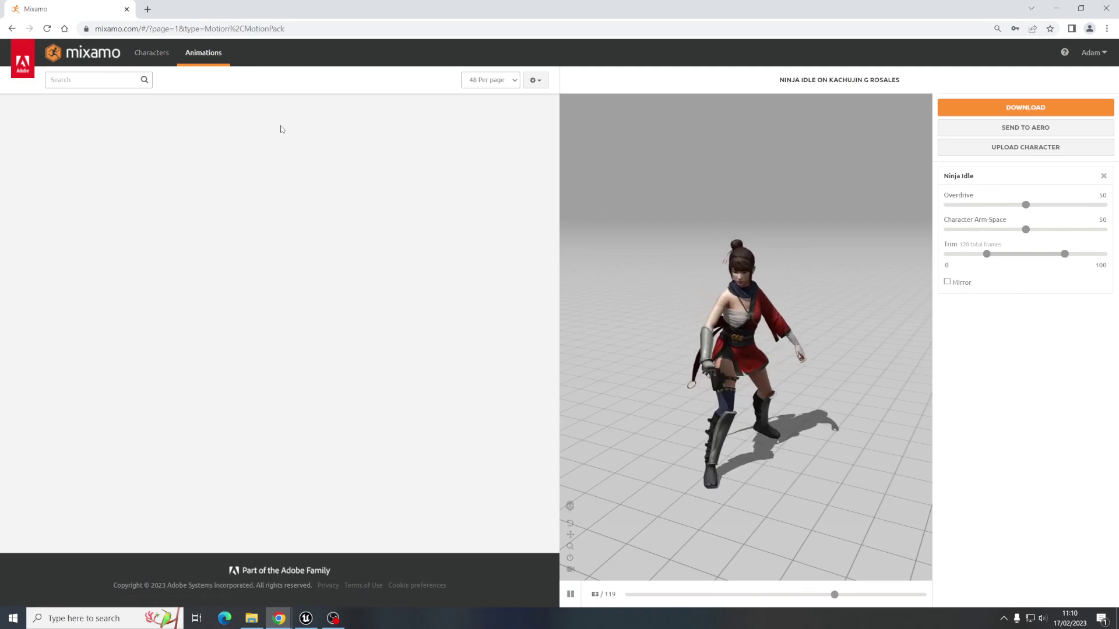
scroll(315, 294, "down", 15)
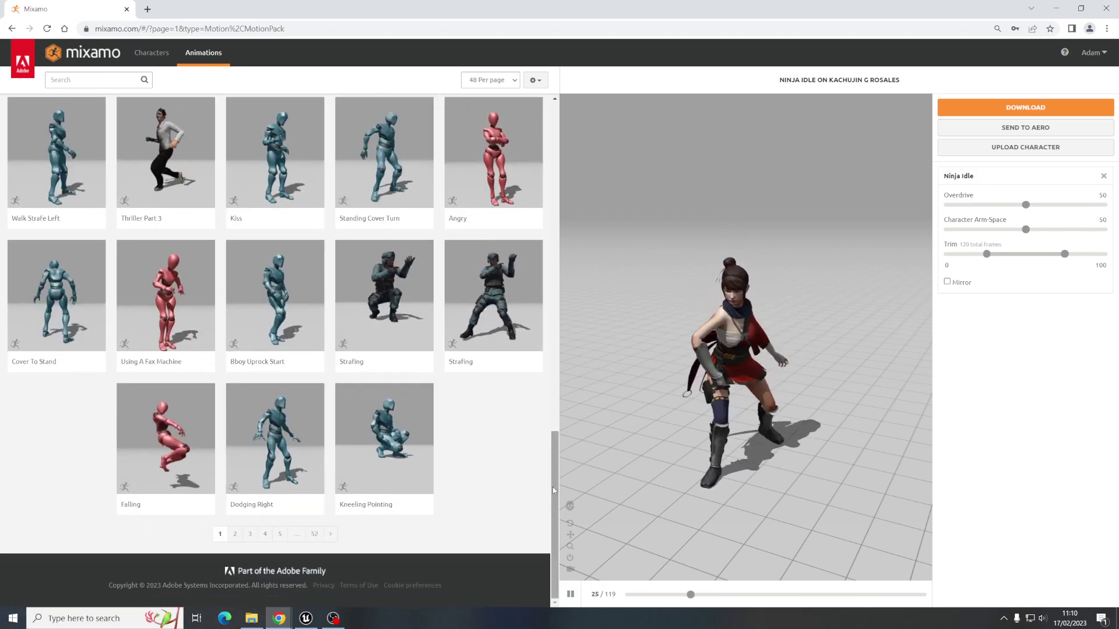
left_click_drag(556, 460, 545, 320)
scroll(546, 320, "up", 10)
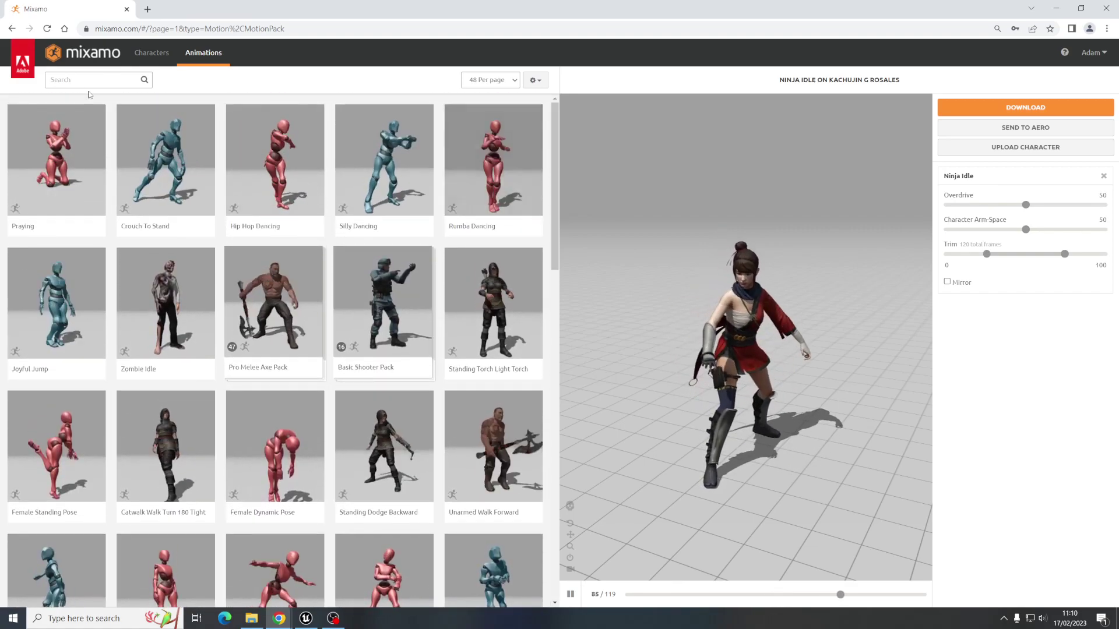
Search the animations for 'idle', try 'walk', then search 'idle' again
left_click(79, 81)
type("idle")
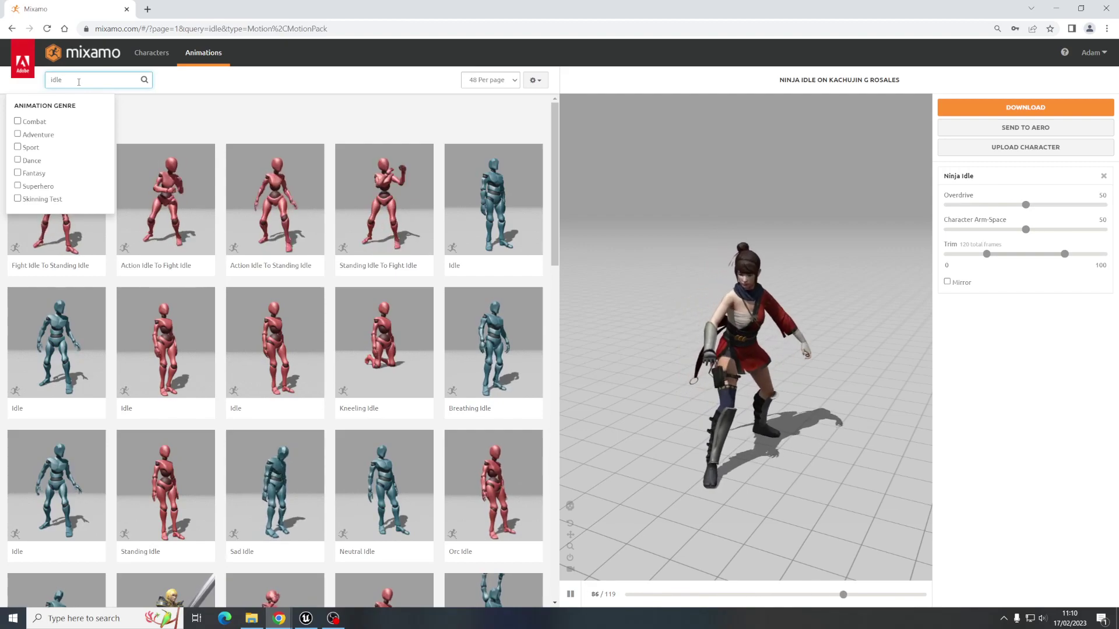
key("BackSpace")
key("BackSpace")
key("BackSpace")
key("BackSpace")
type("wa")
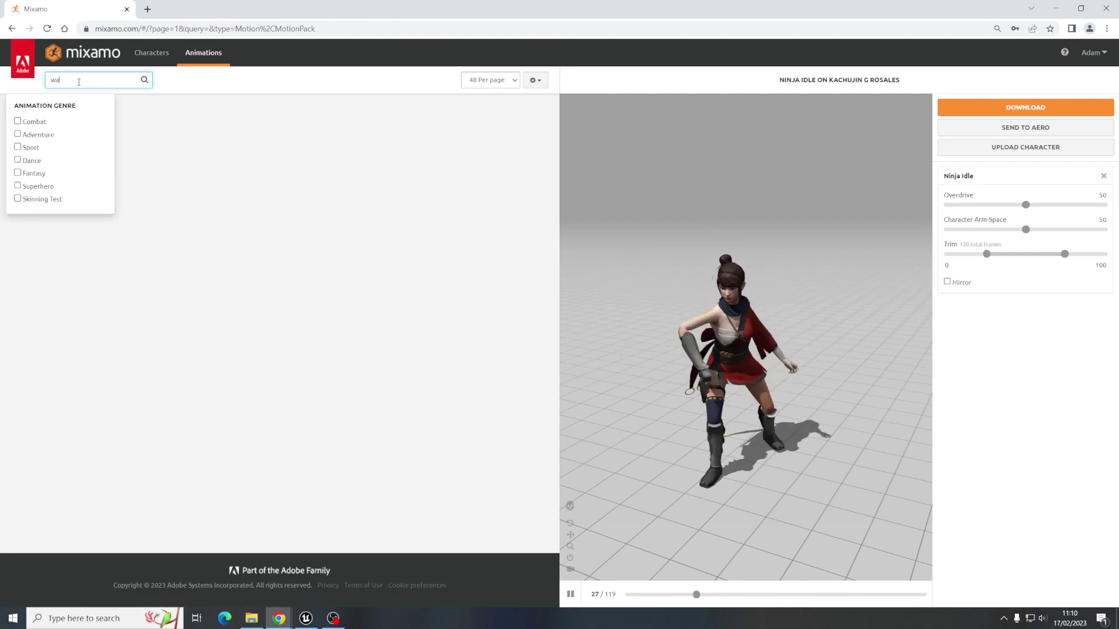
type("lk")
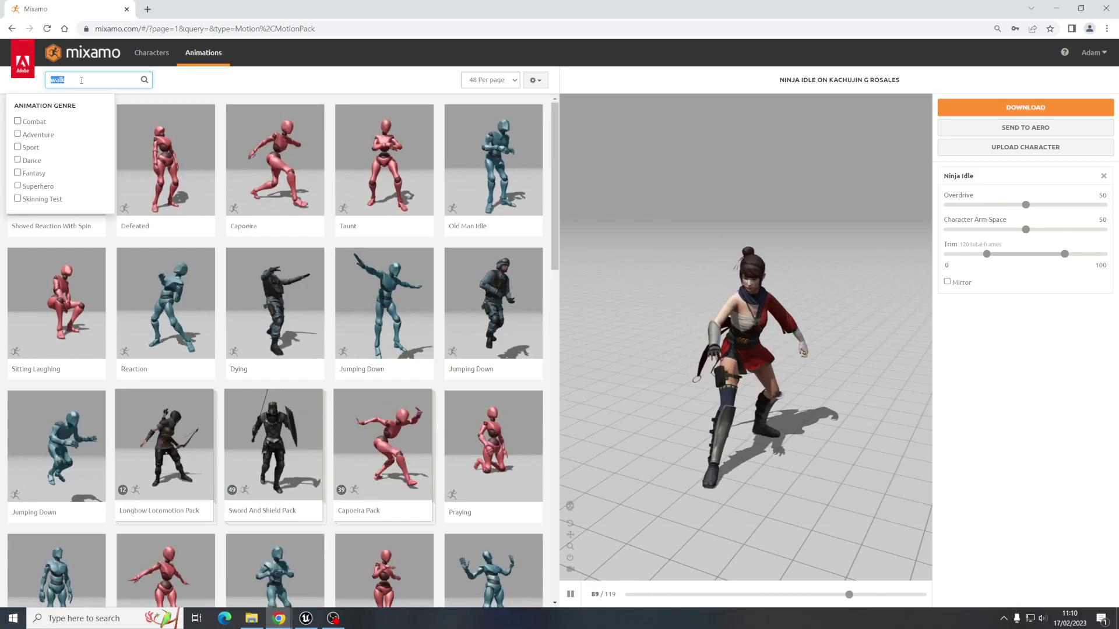
type("idle")
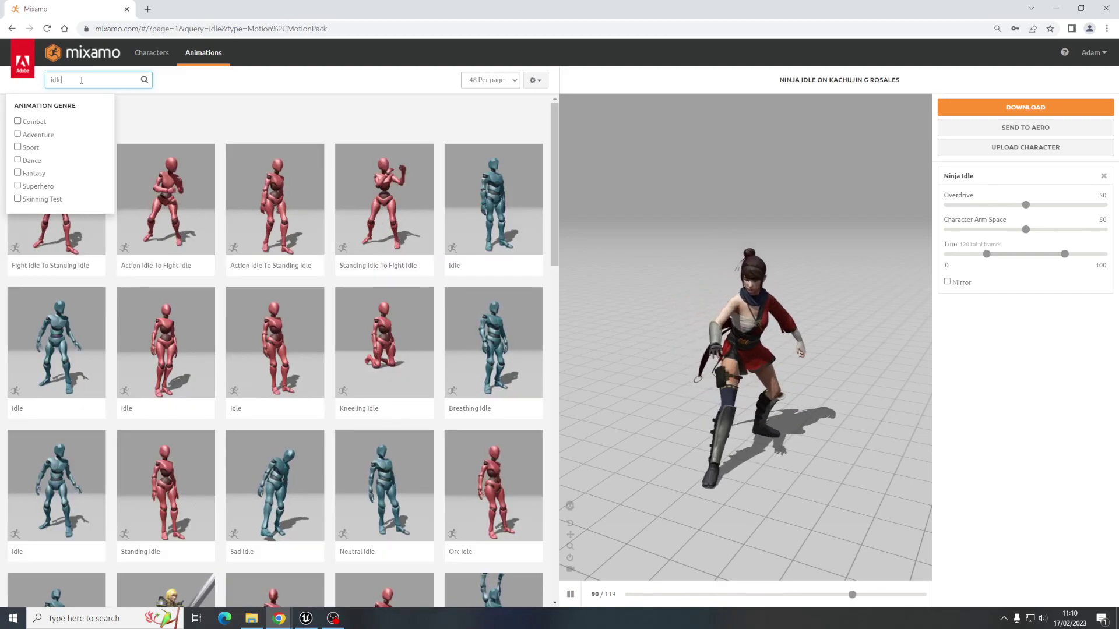
scroll(556, 299, "down", 1)
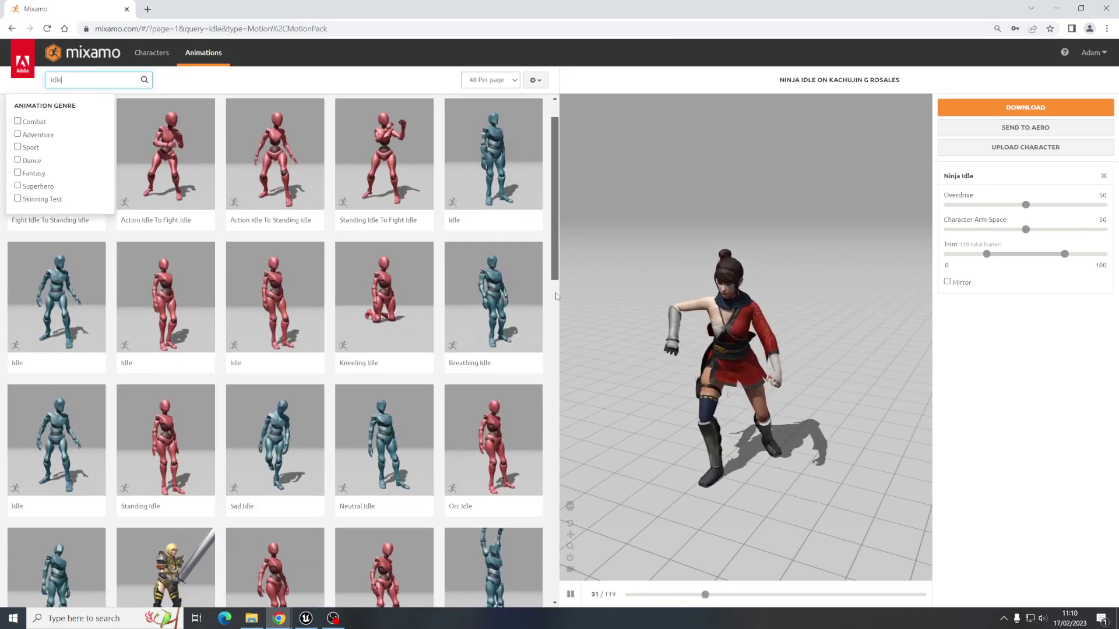
Preview Orc Idle, Hanging Idle and Ninja Idle on the ninja, then load another Ninja Idle
scroll(555, 300, "down", 2)
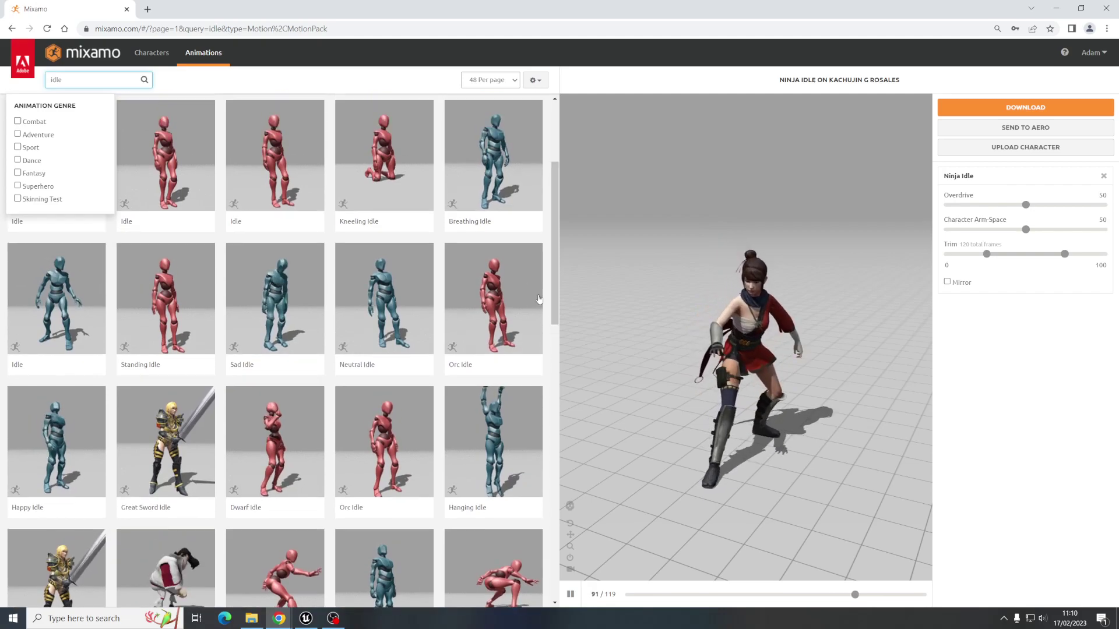
left_click(488, 344)
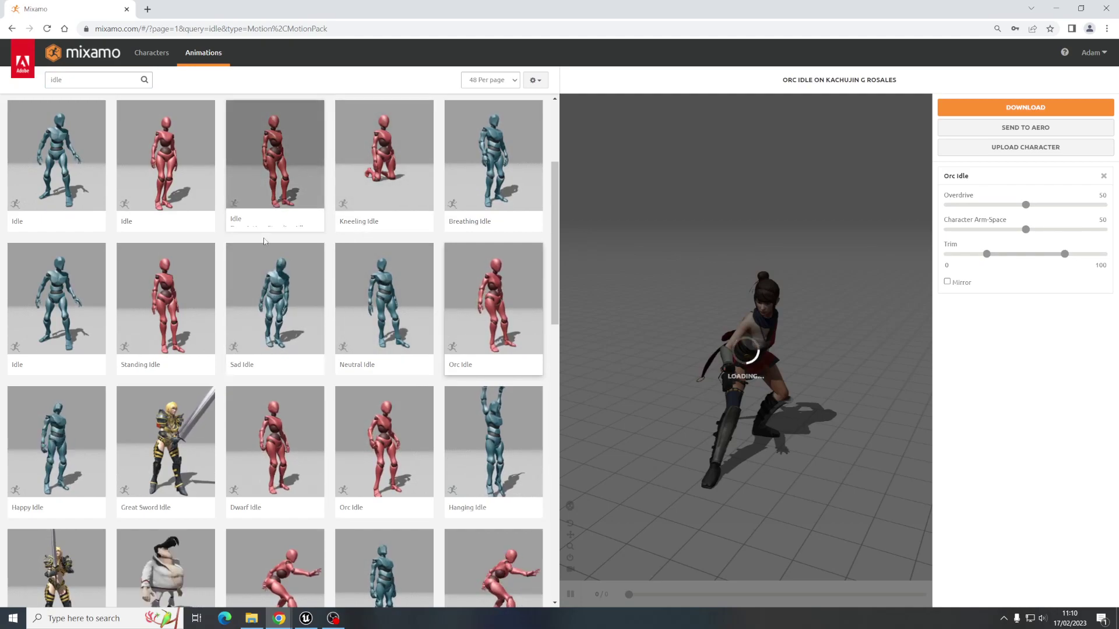
scroll(557, 268, "down", 1)
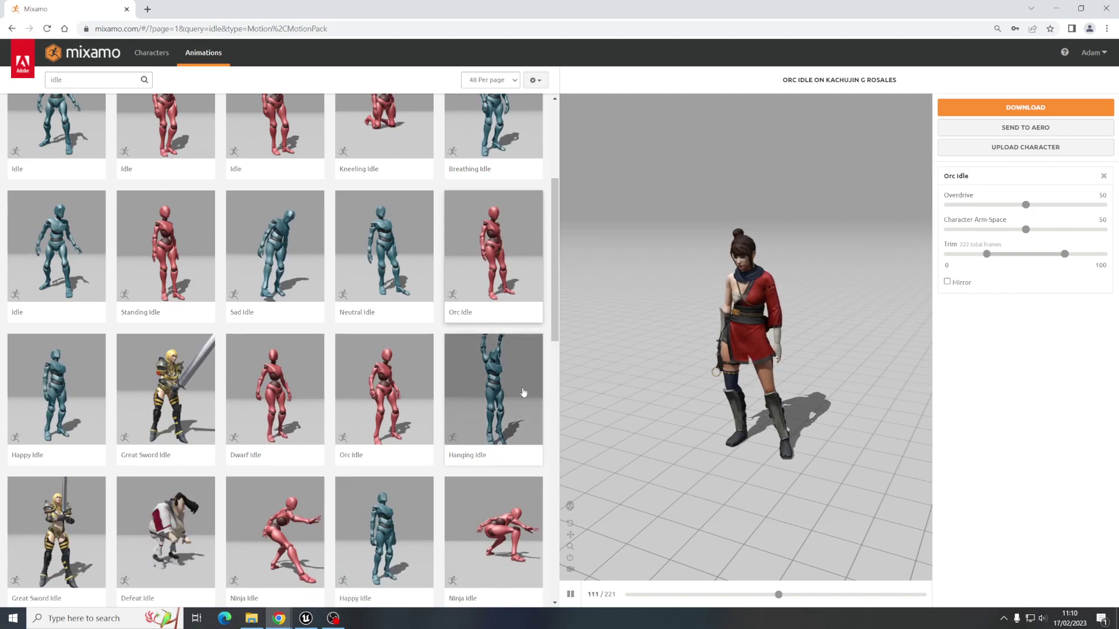
left_click(485, 390)
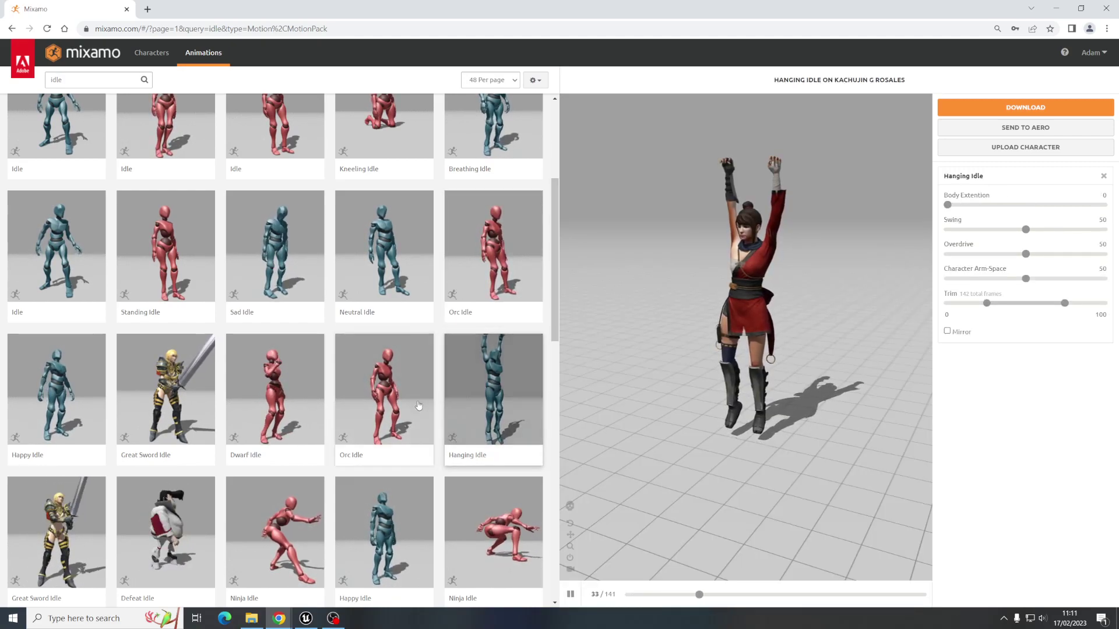
scroll(327, 385, "down", 5)
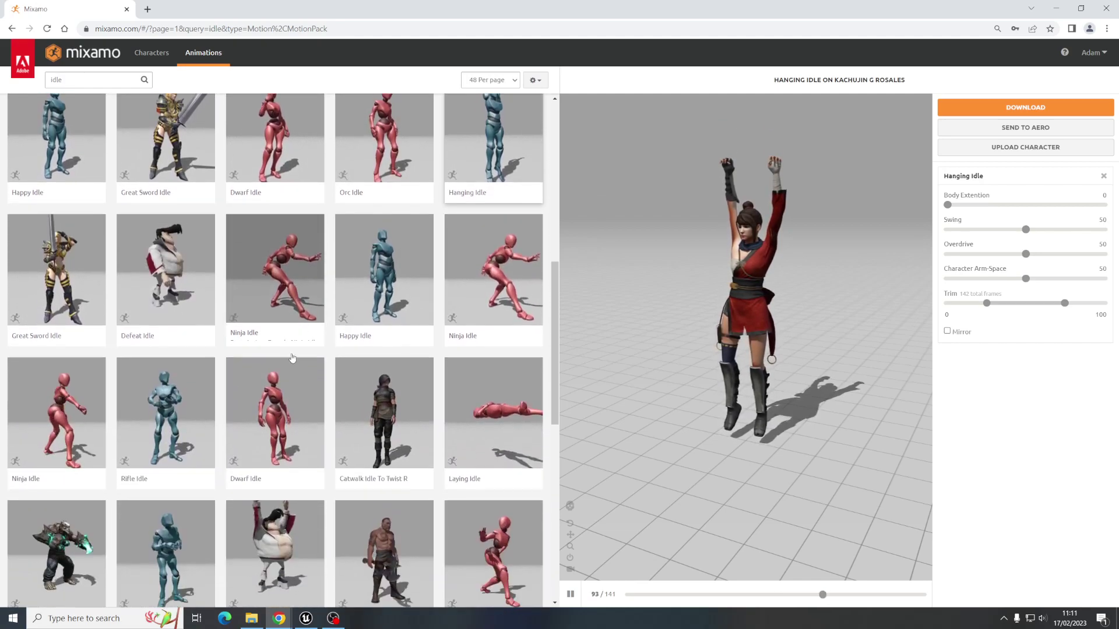
left_click(57, 407)
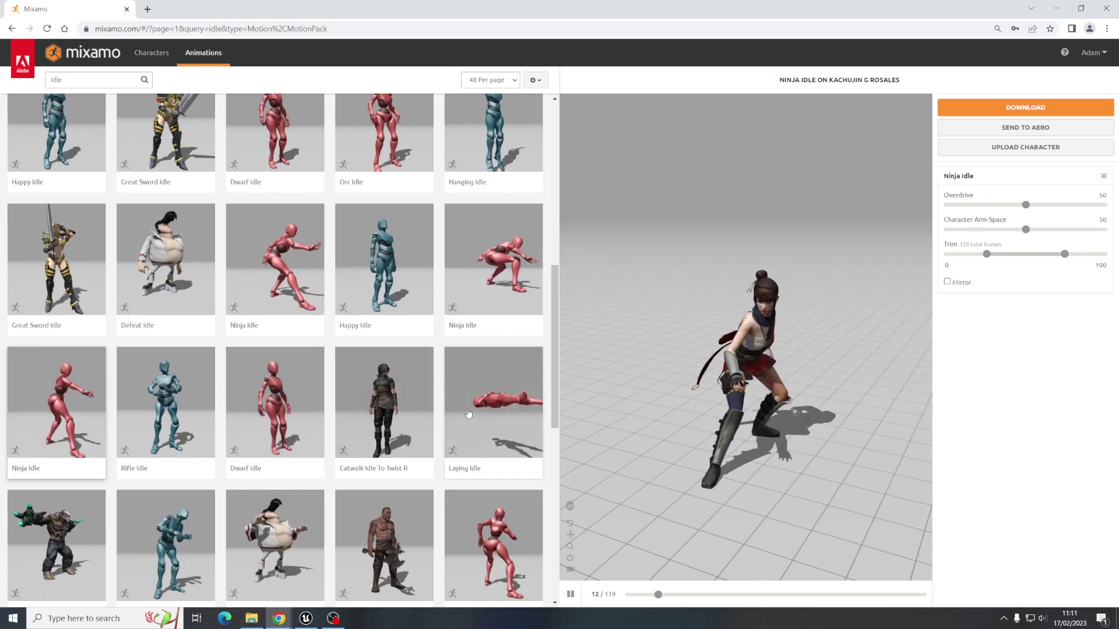
scroll(468, 414, "down", 2)
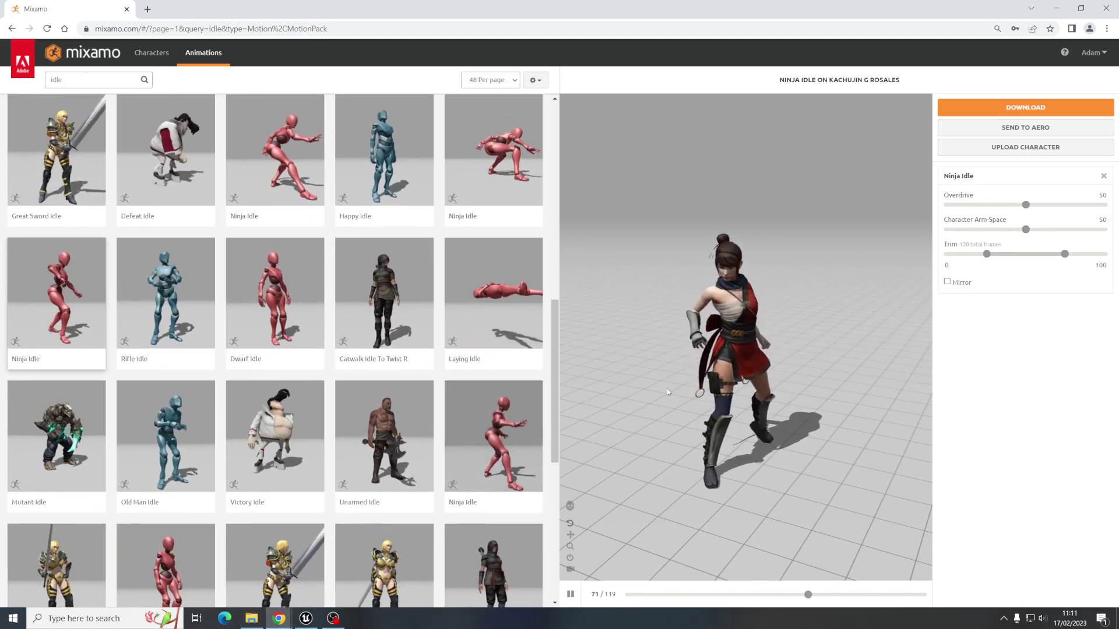
left_click(496, 433)
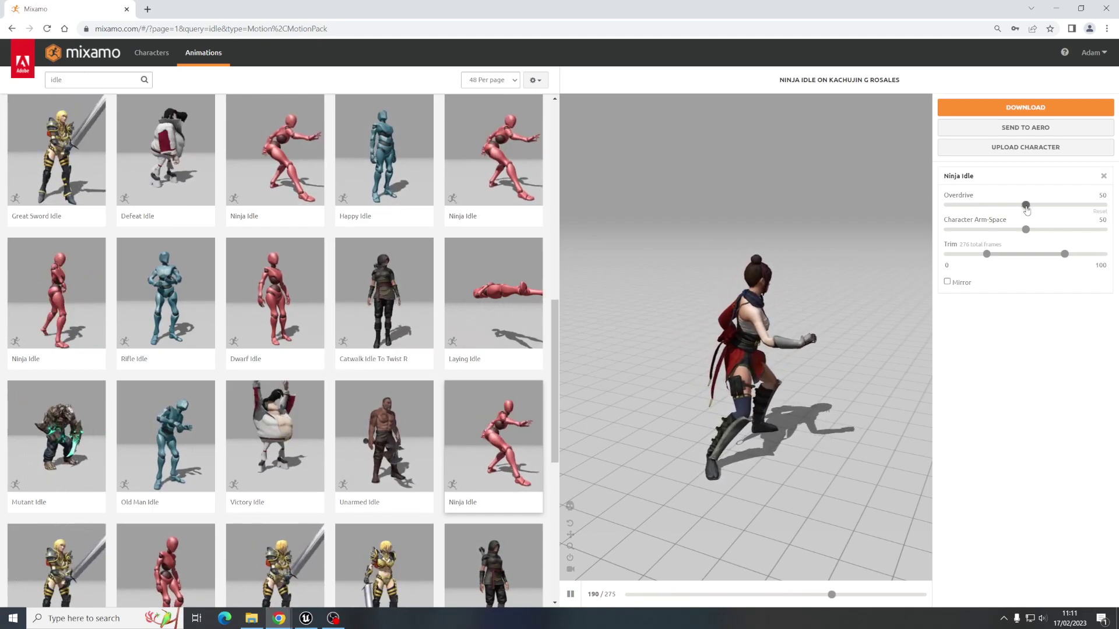
Set Ninja Idle's Overdrive to 81 and Character Arm-Space to 46
left_click(1074, 206)
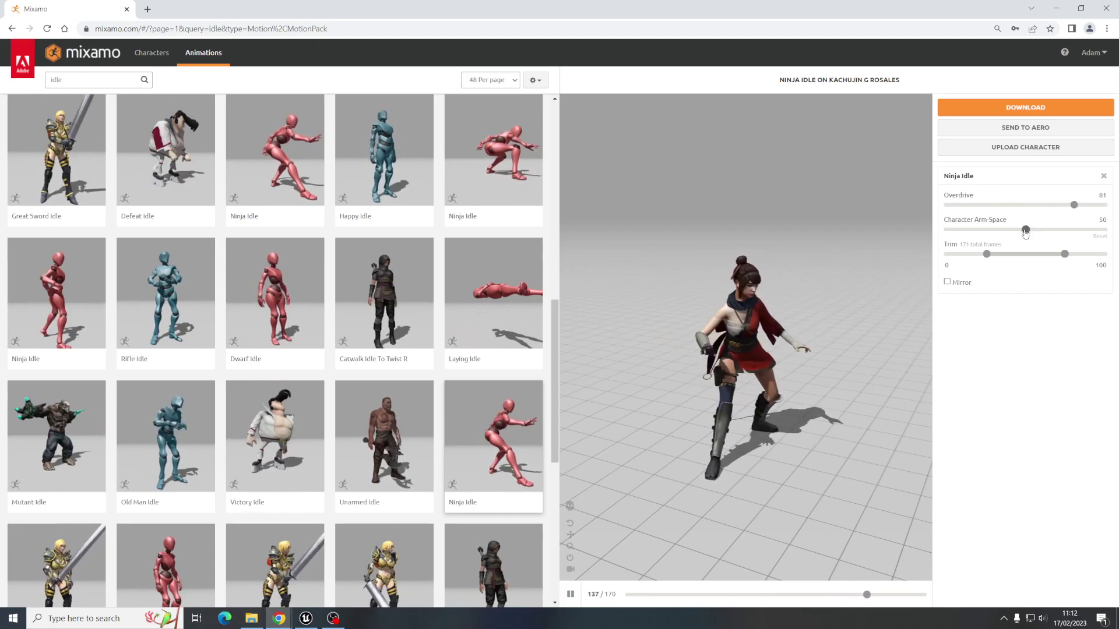
left_click_drag(1070, 231, 1075, 231)
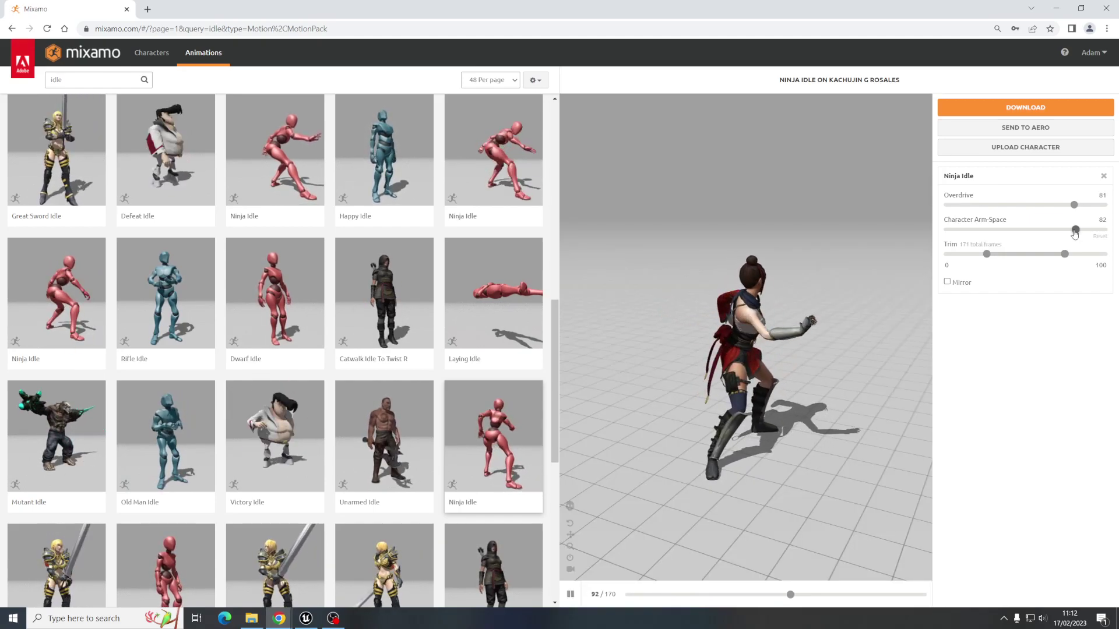
left_click(1007, 237)
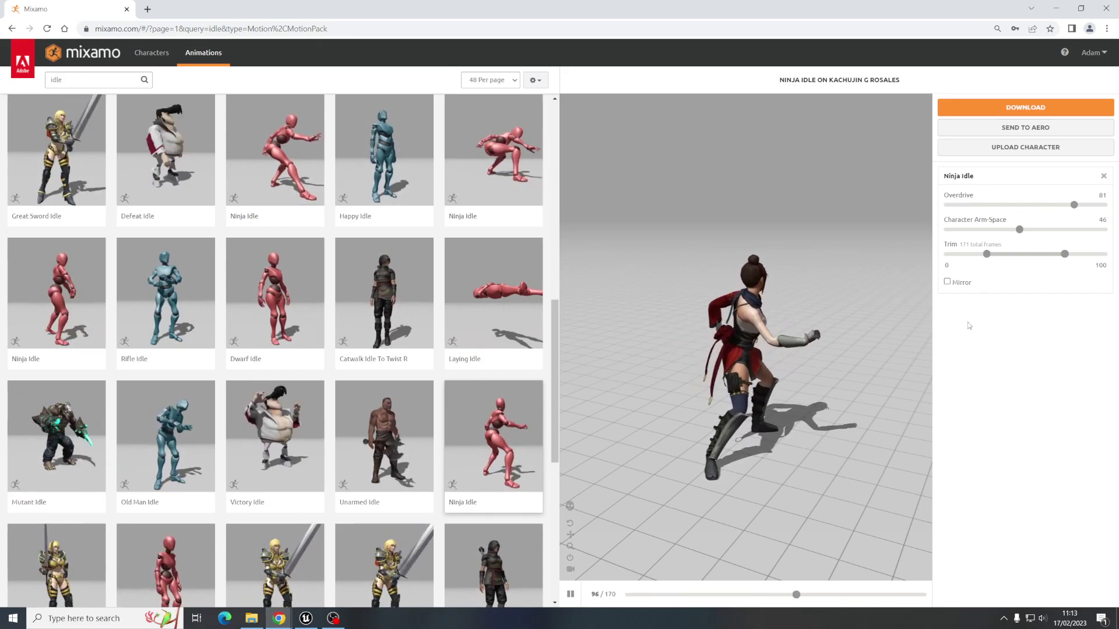
Bring up the Ninja Idle download settings, keeping FBX Binary format at 30 fps
left_click(1026, 107)
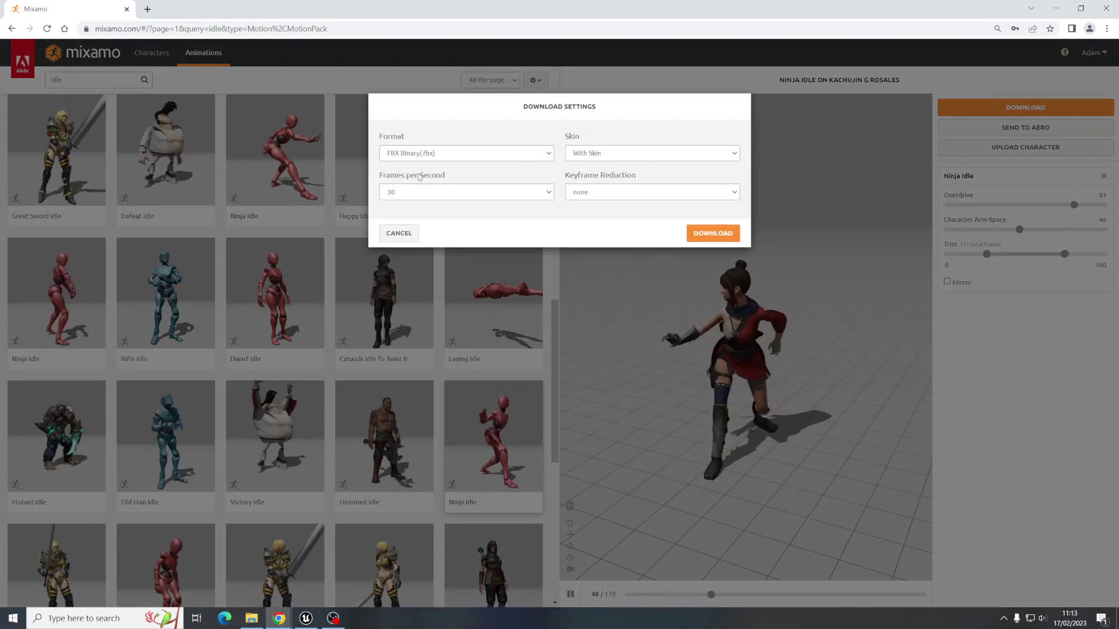
left_click(498, 153)
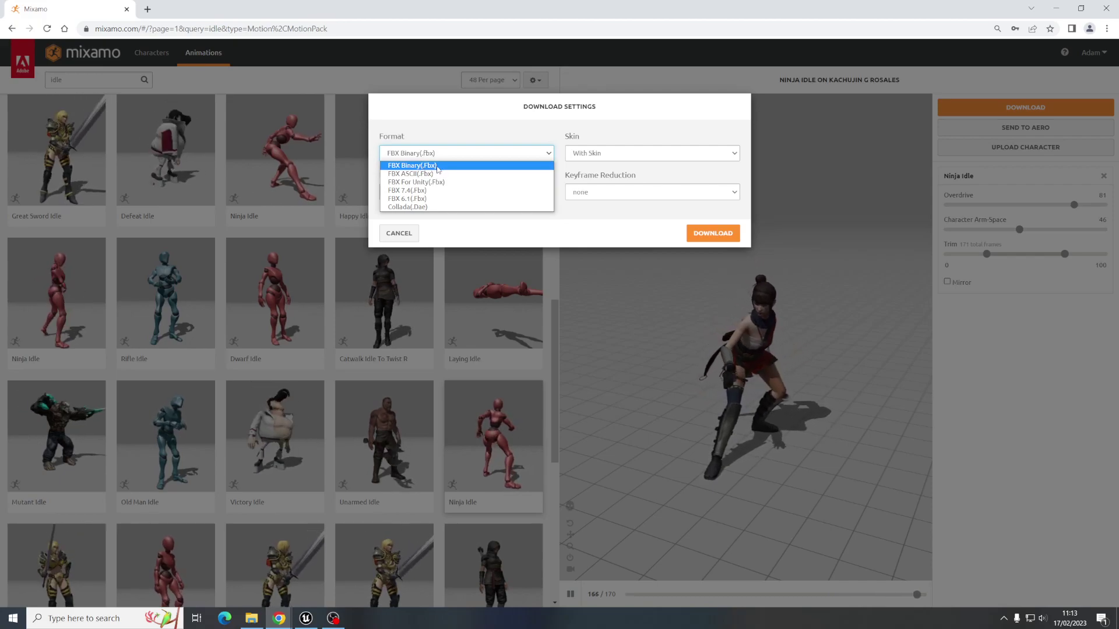
left_click(442, 167)
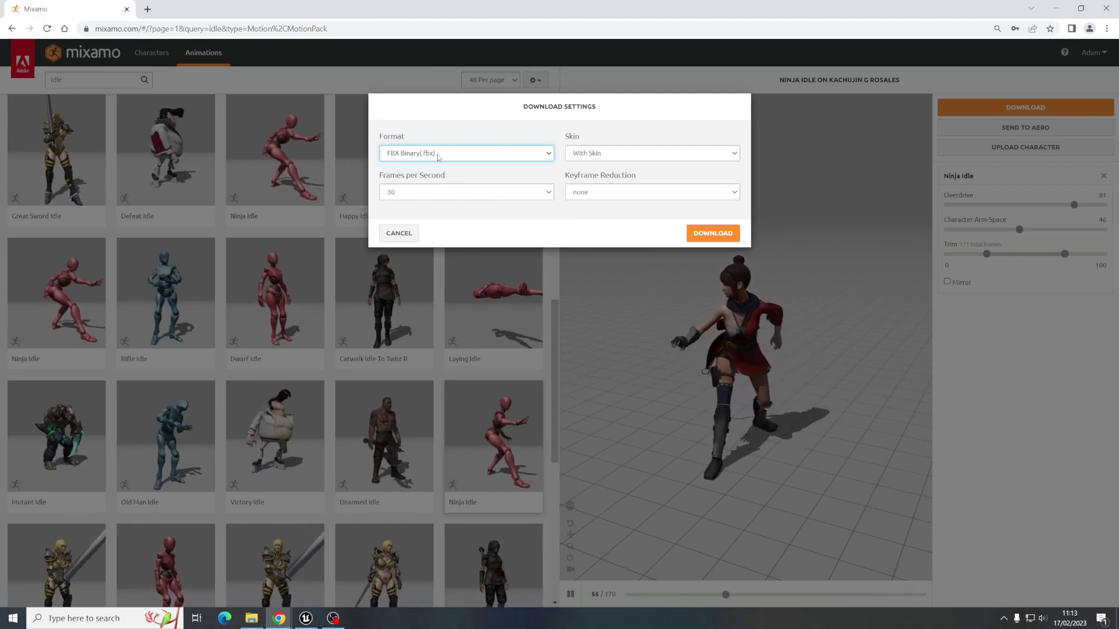
left_click(436, 192)
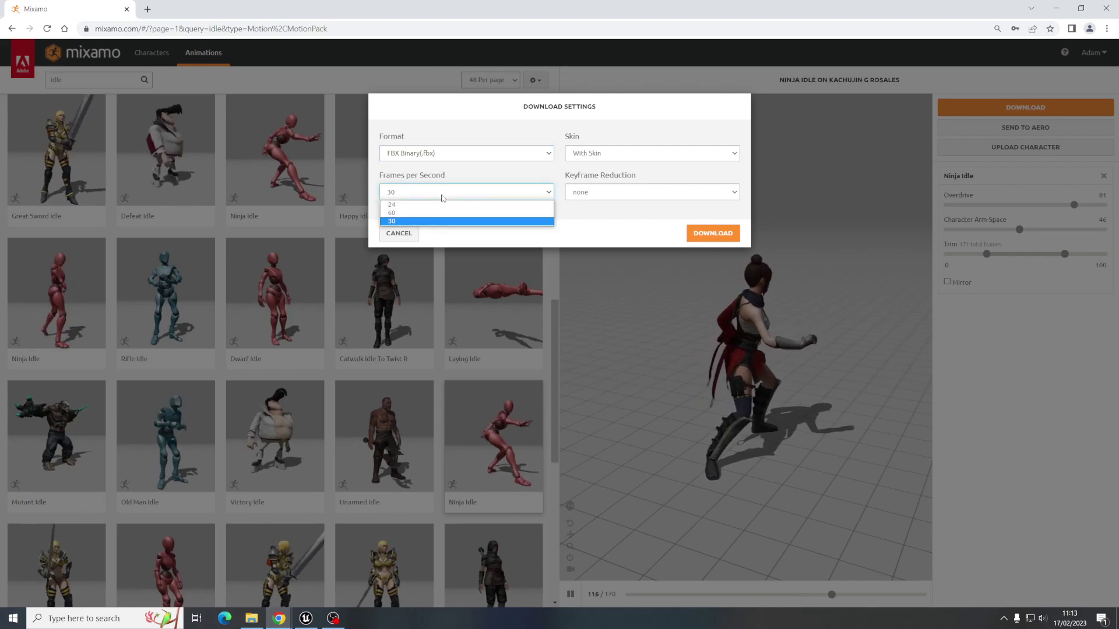
left_click(424, 221)
left_click(424, 193)
left_click(421, 221)
left_click(419, 193)
left_click(417, 221)
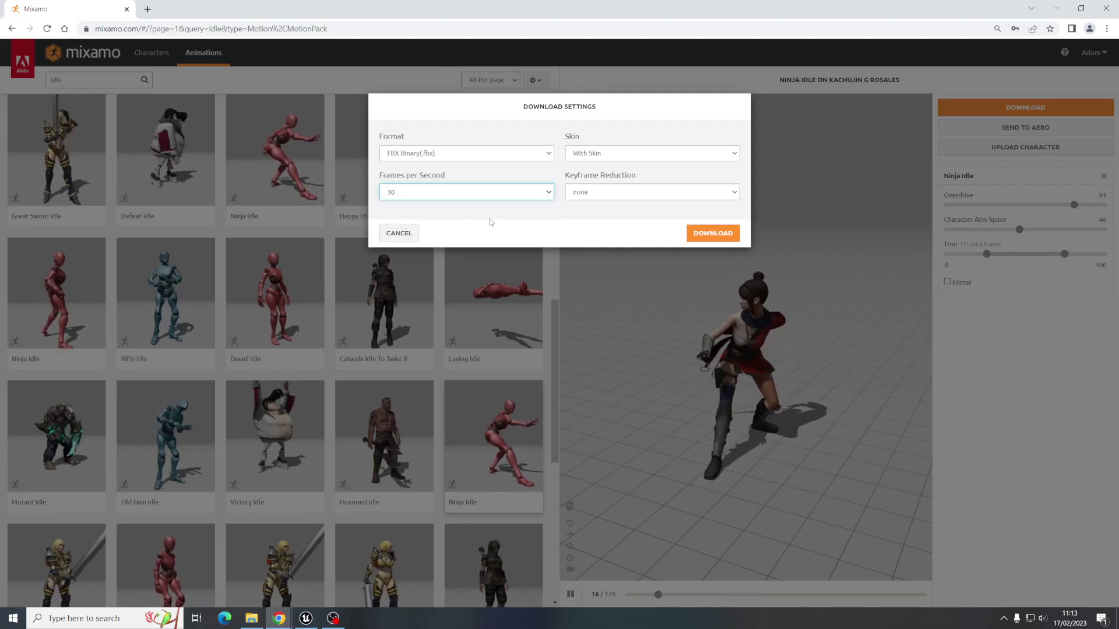
Keep With Skin and no keyframe reduction, then download the animation file
left_click(627, 154)
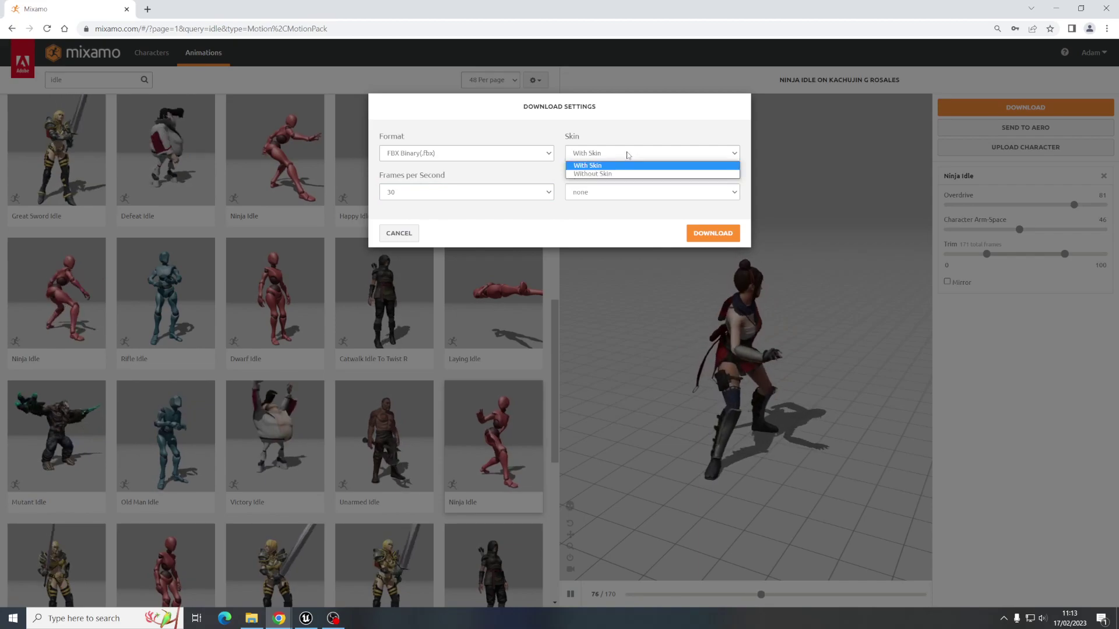
left_click(596, 155)
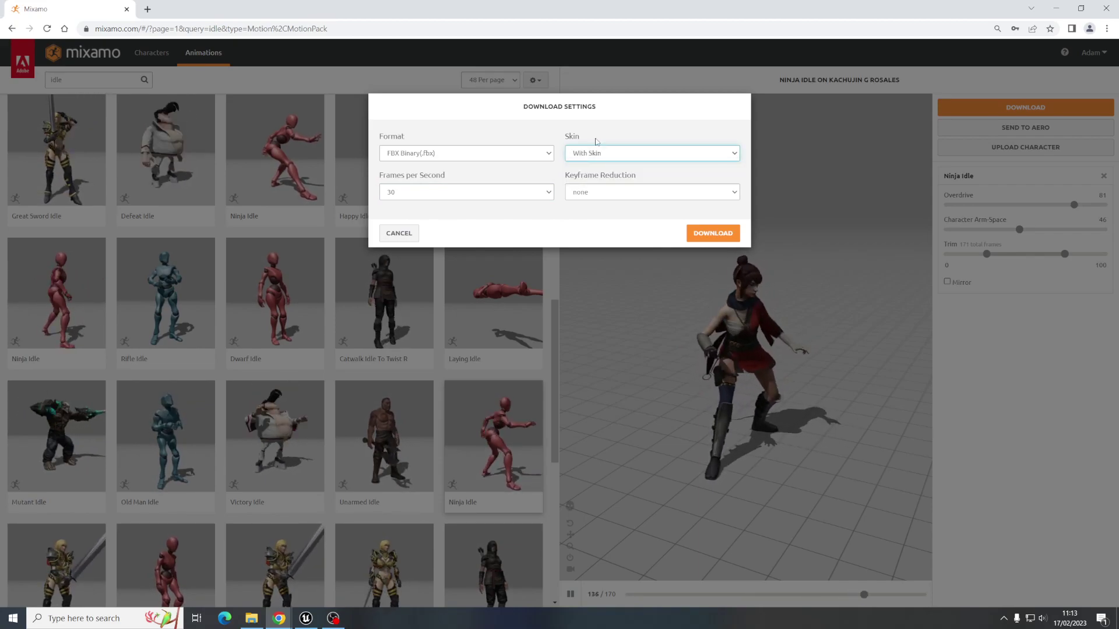
left_click(615, 153)
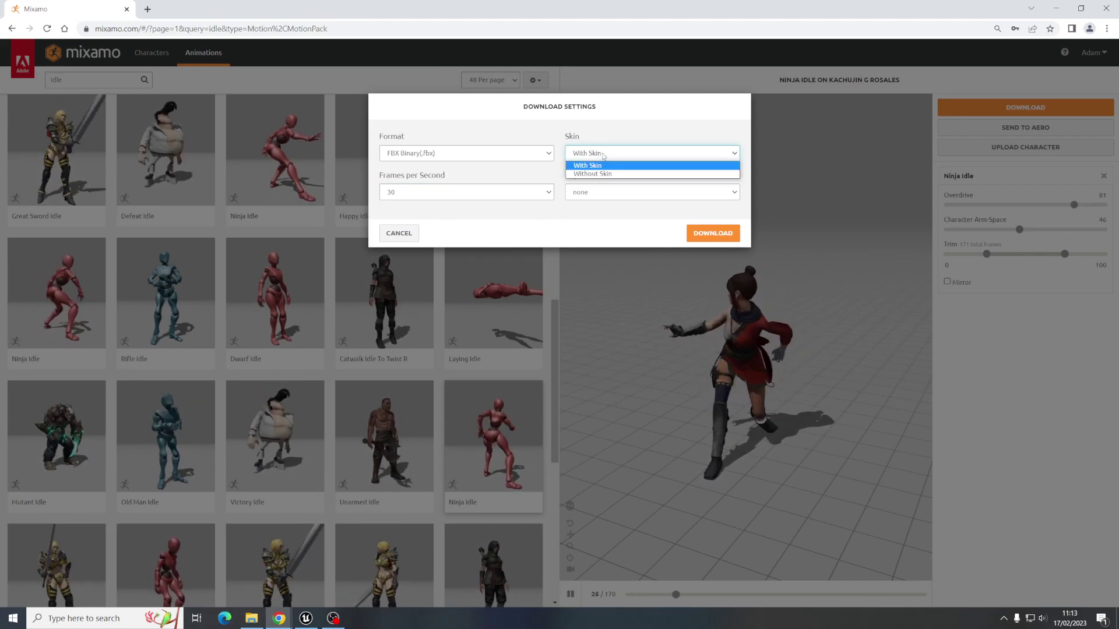
left_click(609, 165)
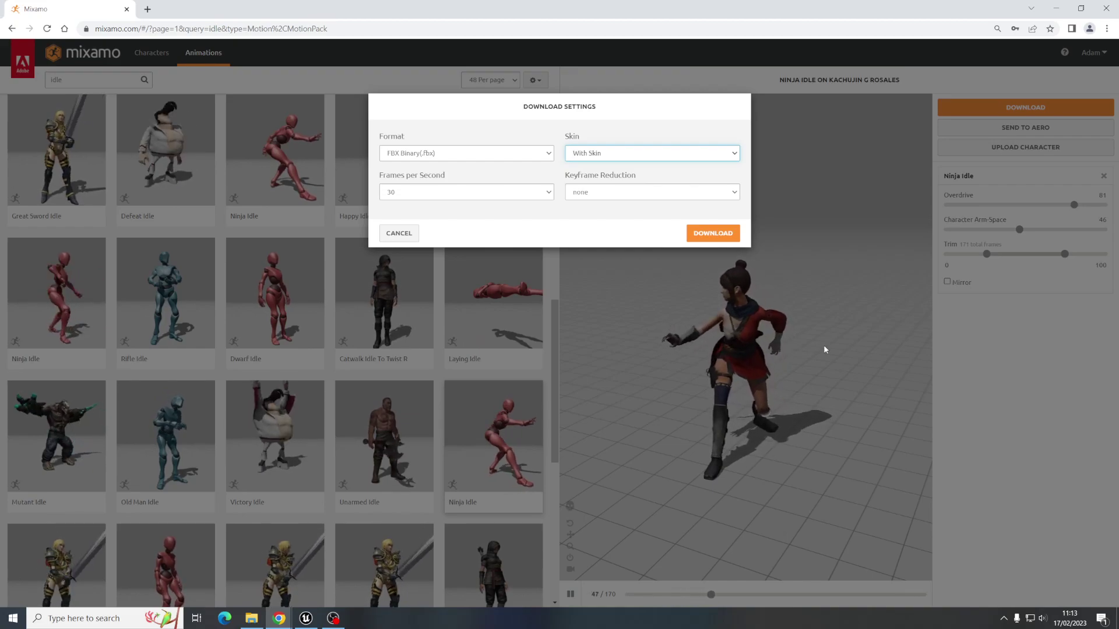
left_click(617, 155)
left_click(616, 175)
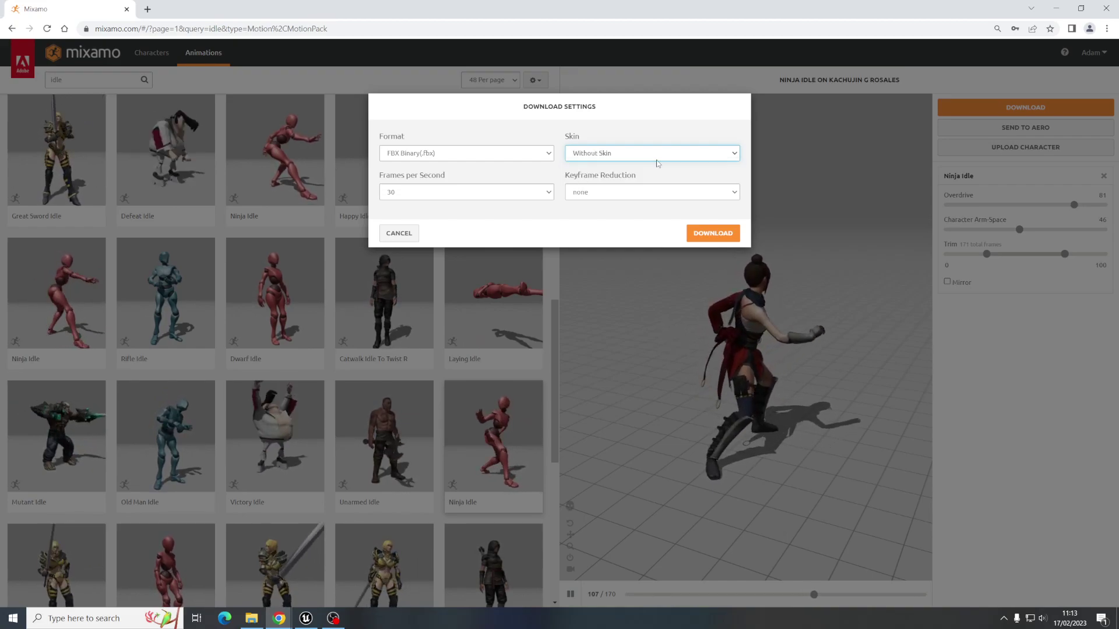
left_click(615, 154)
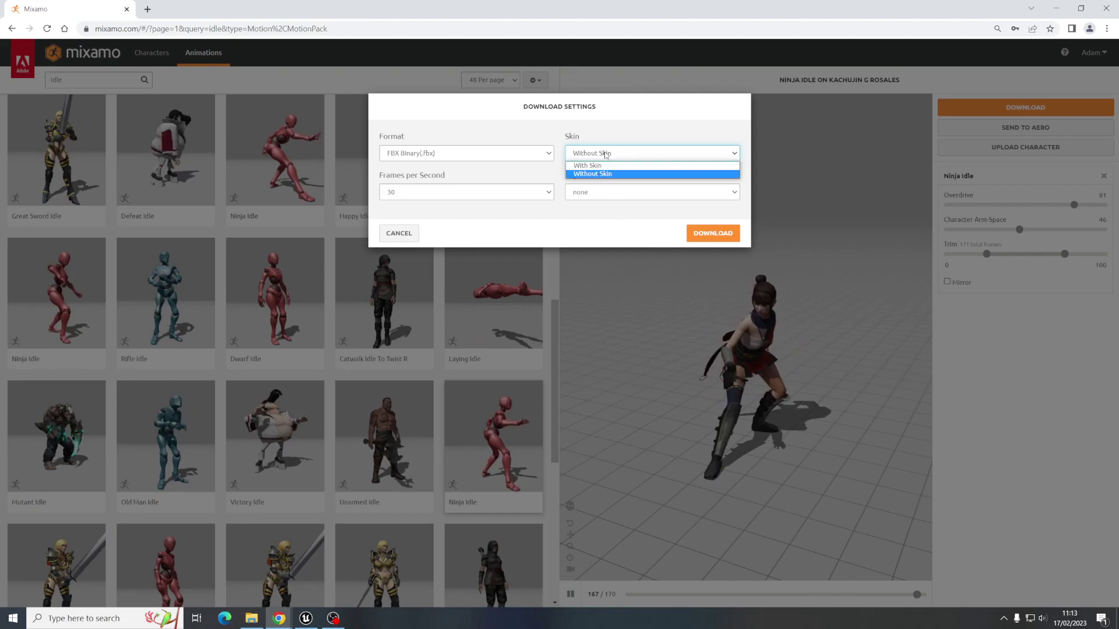
left_click(592, 167)
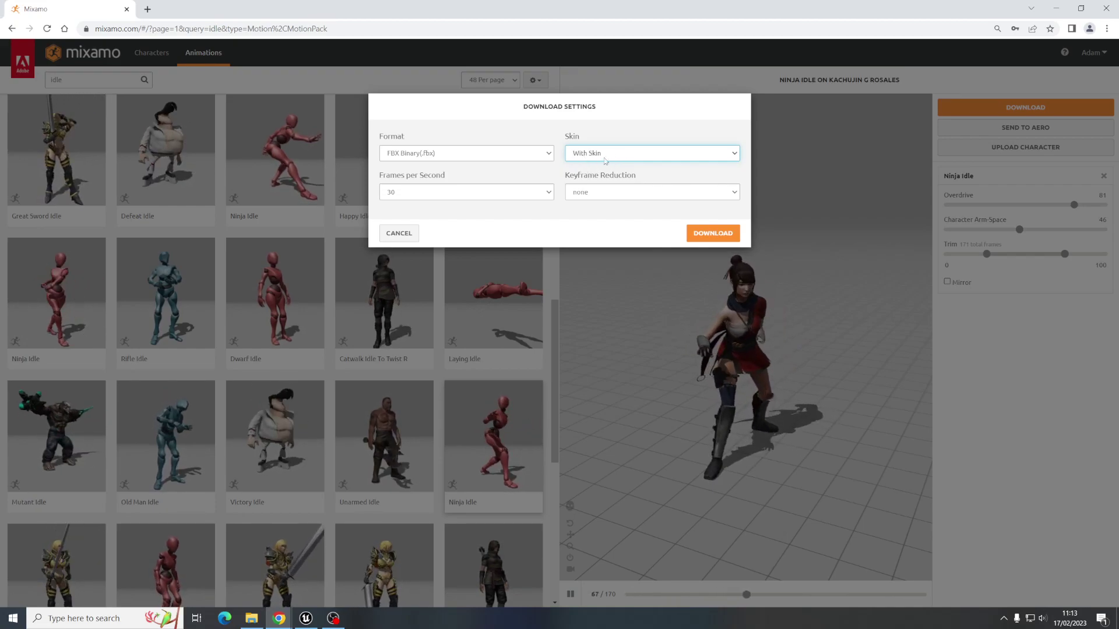
left_click(606, 192)
left_click(605, 197)
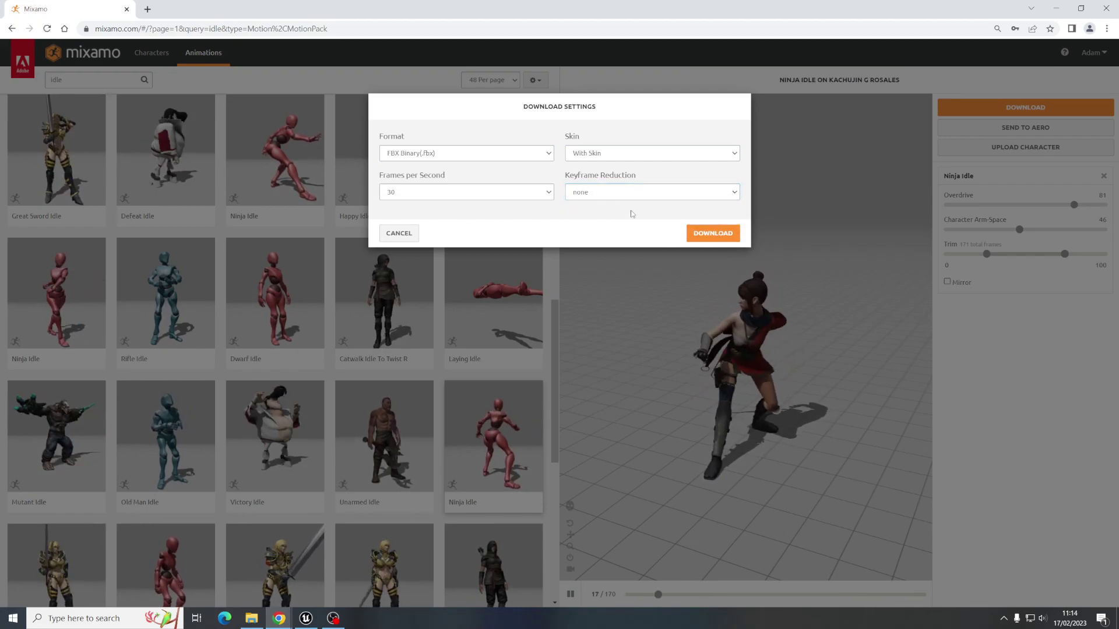
left_click(713, 233)
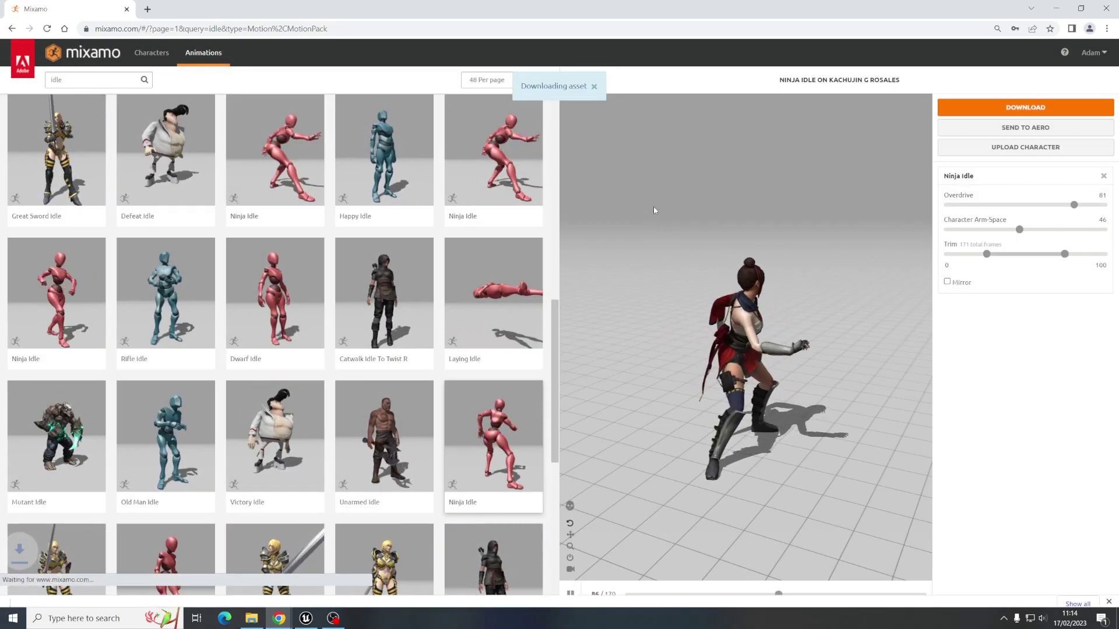
Show the Downloads folder in File Explorer and check the 18,758 KB Ninja Idle file
mouse_move(251, 617)
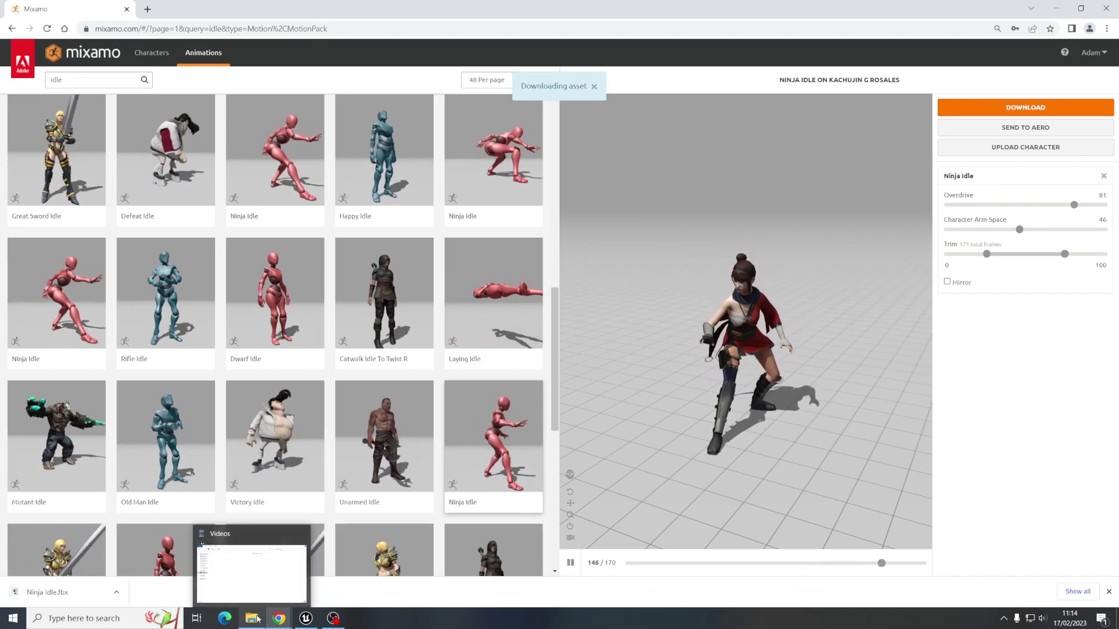
left_click(262, 590)
left_click(365, 219)
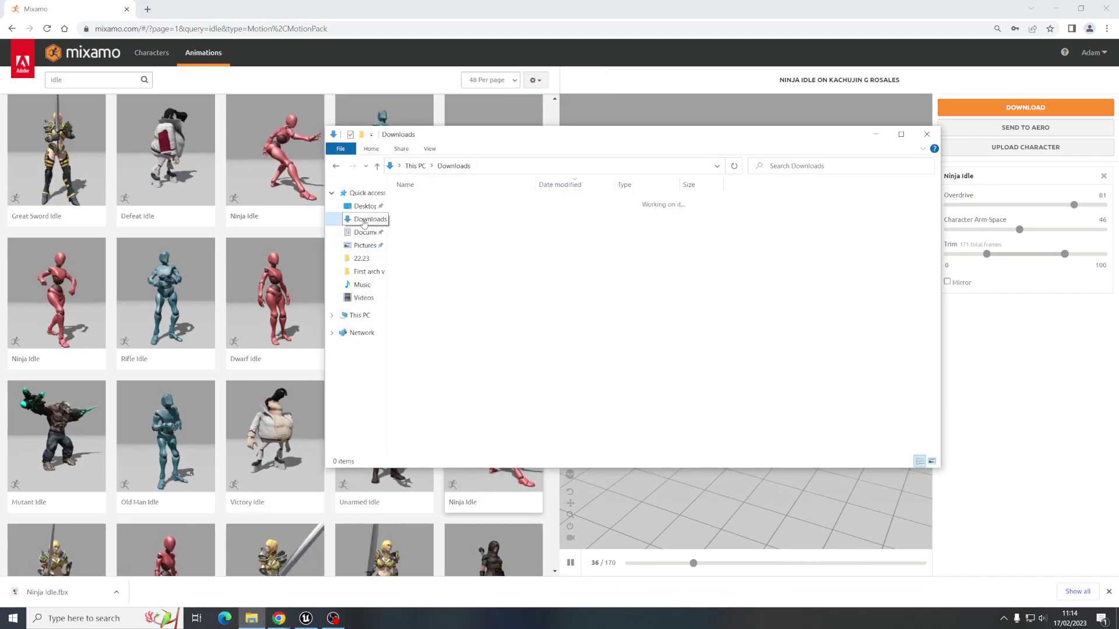
left_click(449, 215)
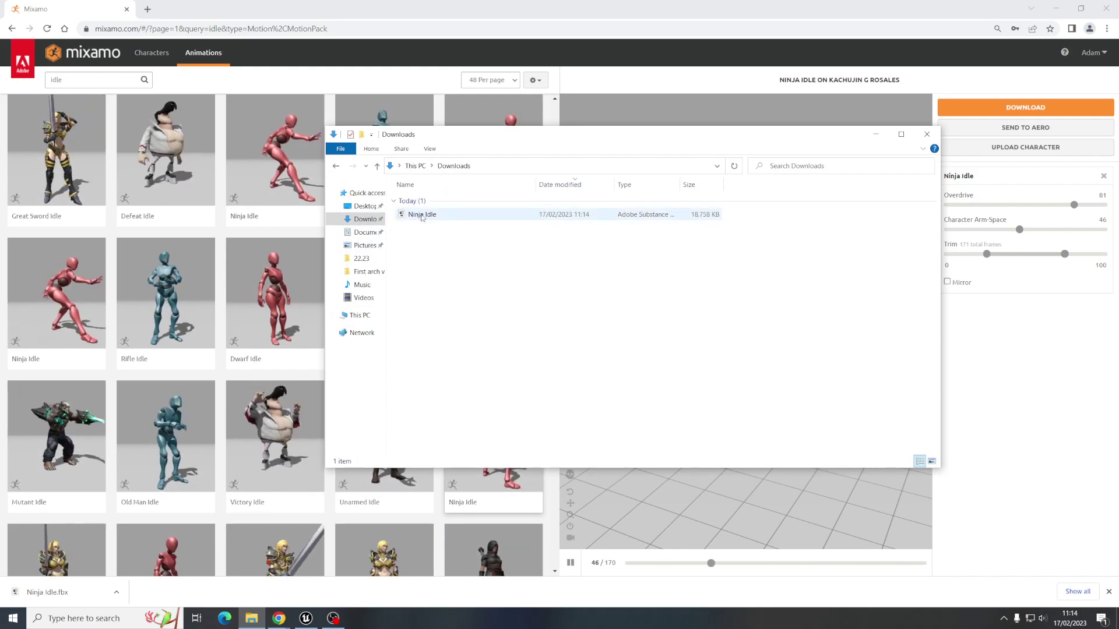
left_click(454, 225)
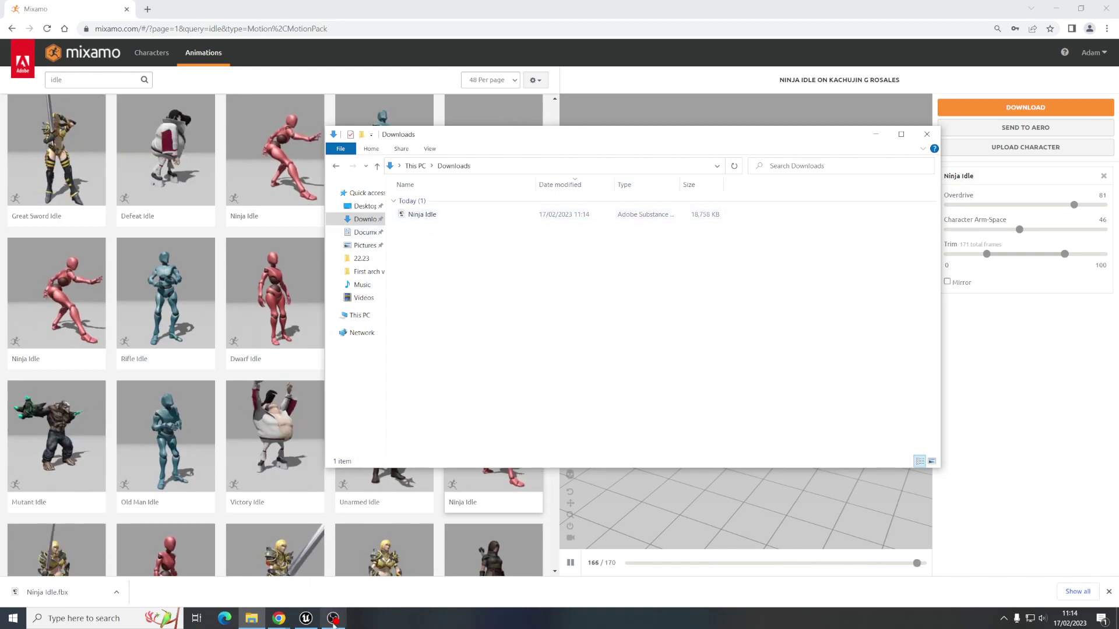
Back in Unreal, play the level briefly walking forward, then stop the preview with Esc
left_click(306, 619)
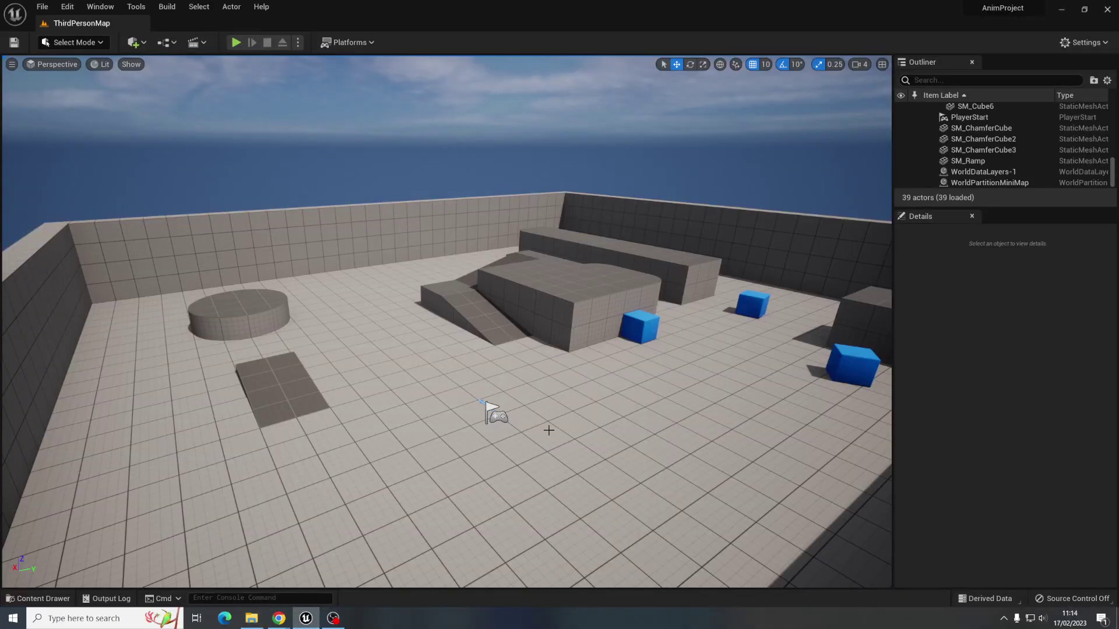
right_click_drag(601, 376, 602, 385)
right_click_drag(328, 76, 298, 76)
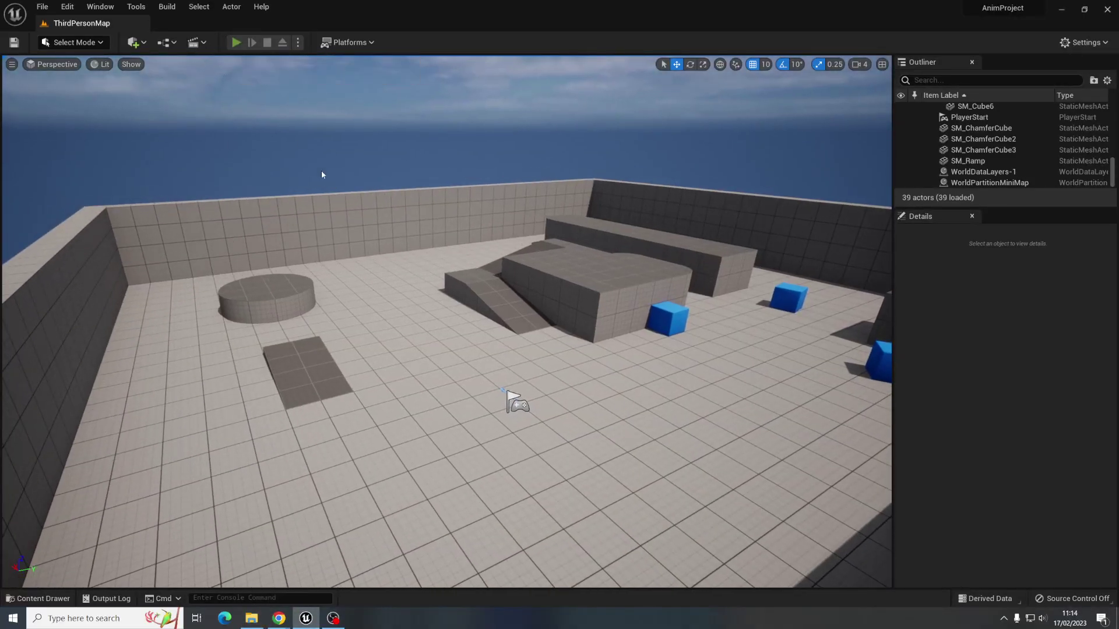
left_click(235, 42)
key("w")
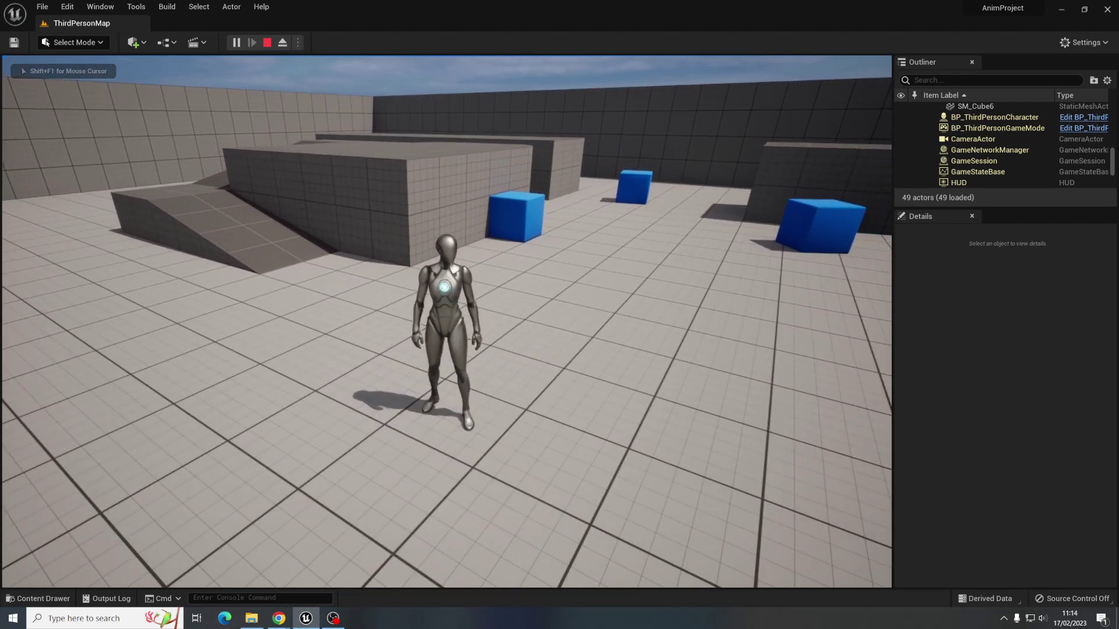
key("Escape")
Create a new folder named Ninja inside Content/Characters
scroll(312, 396, "down", 5)
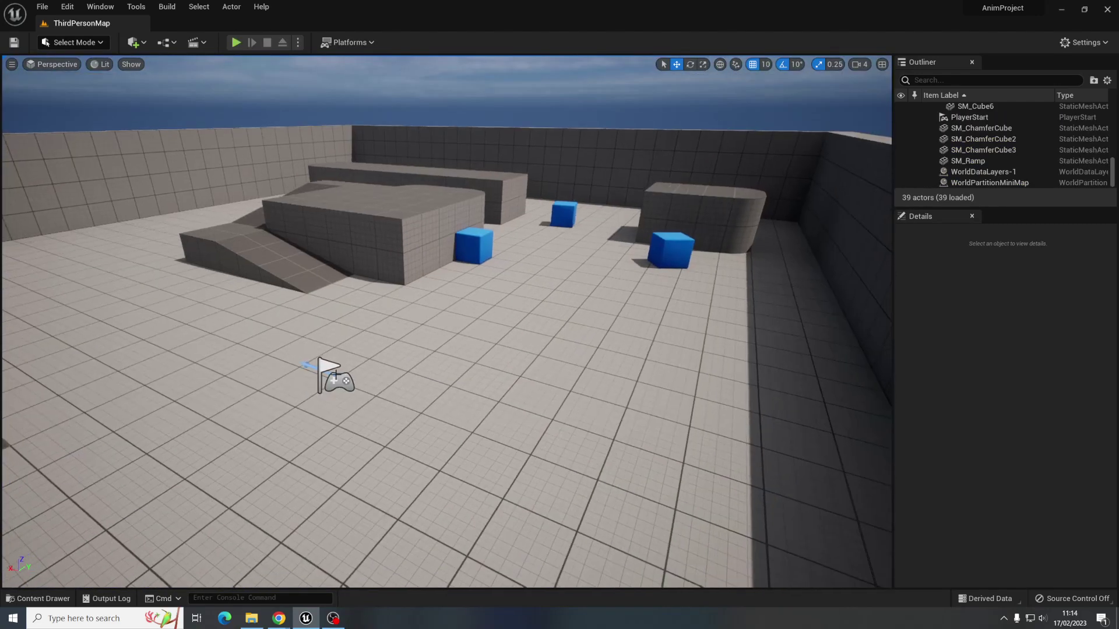
left_click(55, 599)
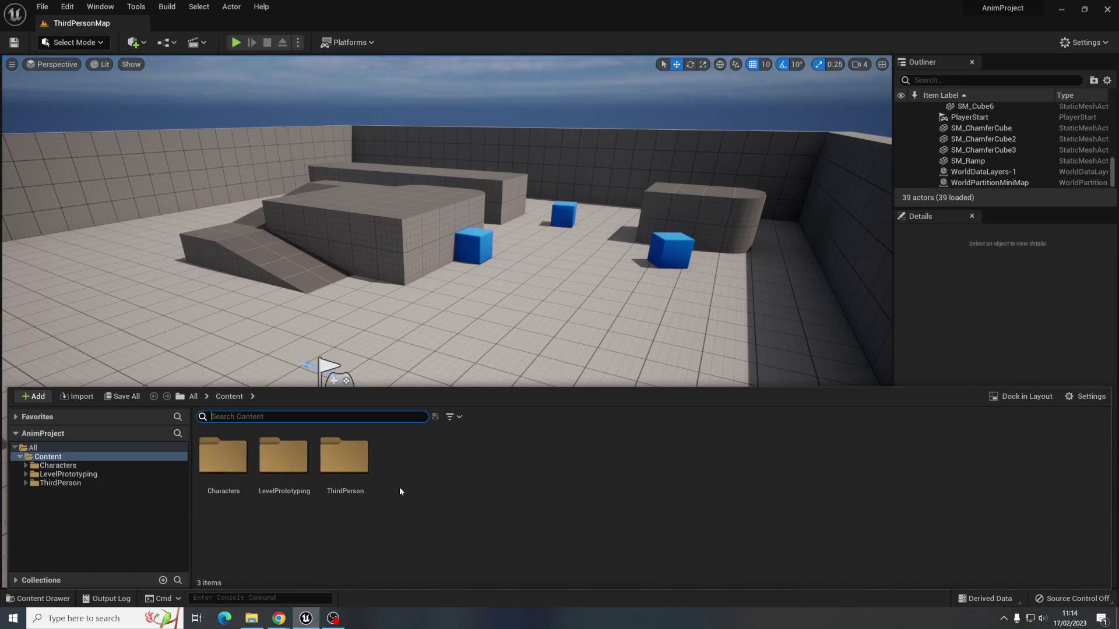
right_click(439, 481)
left_click(344, 452)
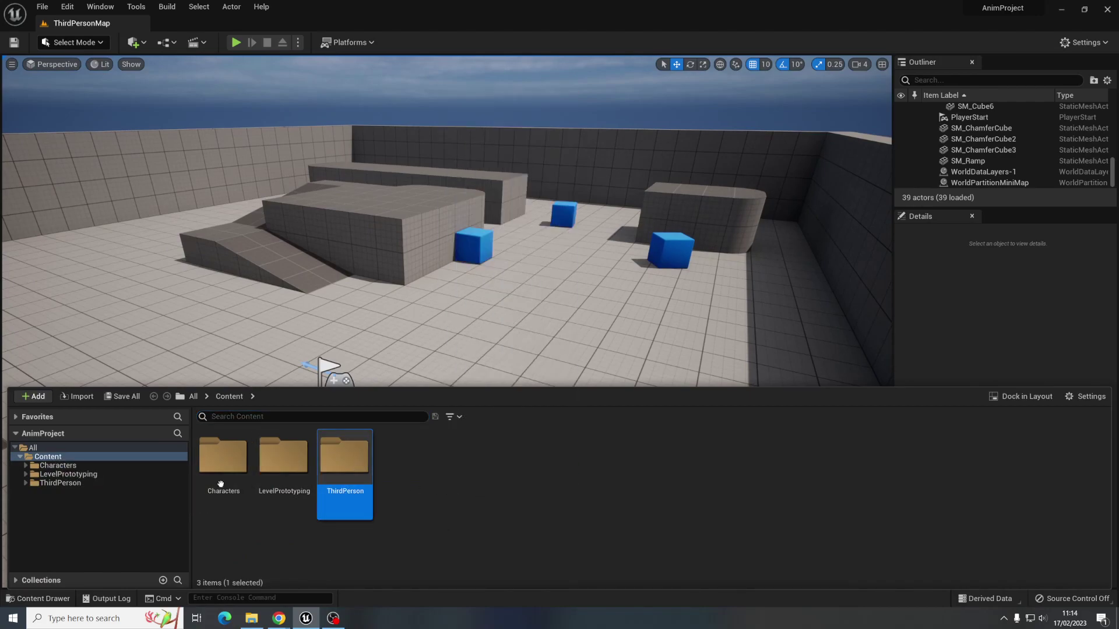
double_click(223, 461)
right_click(414, 486)
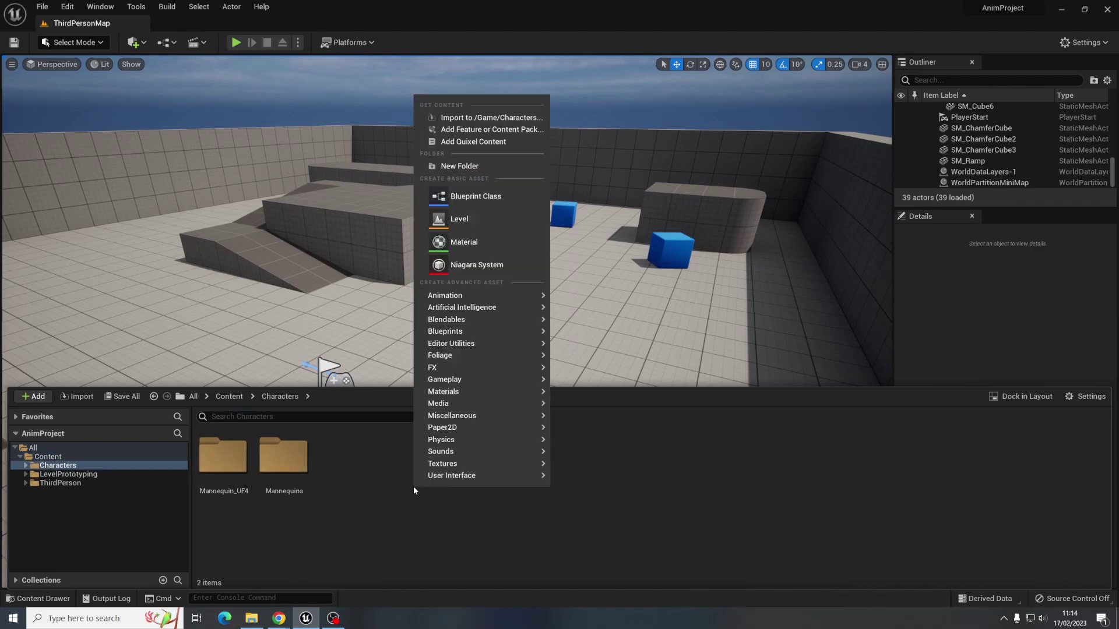
left_click(470, 168)
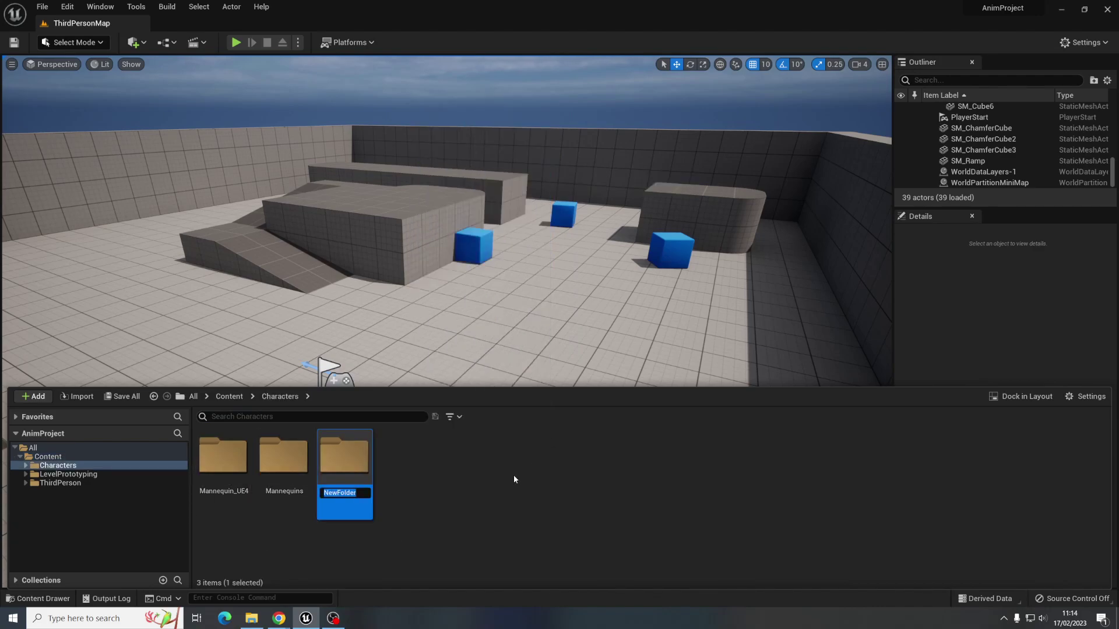
type("Ninja")
key("Return")
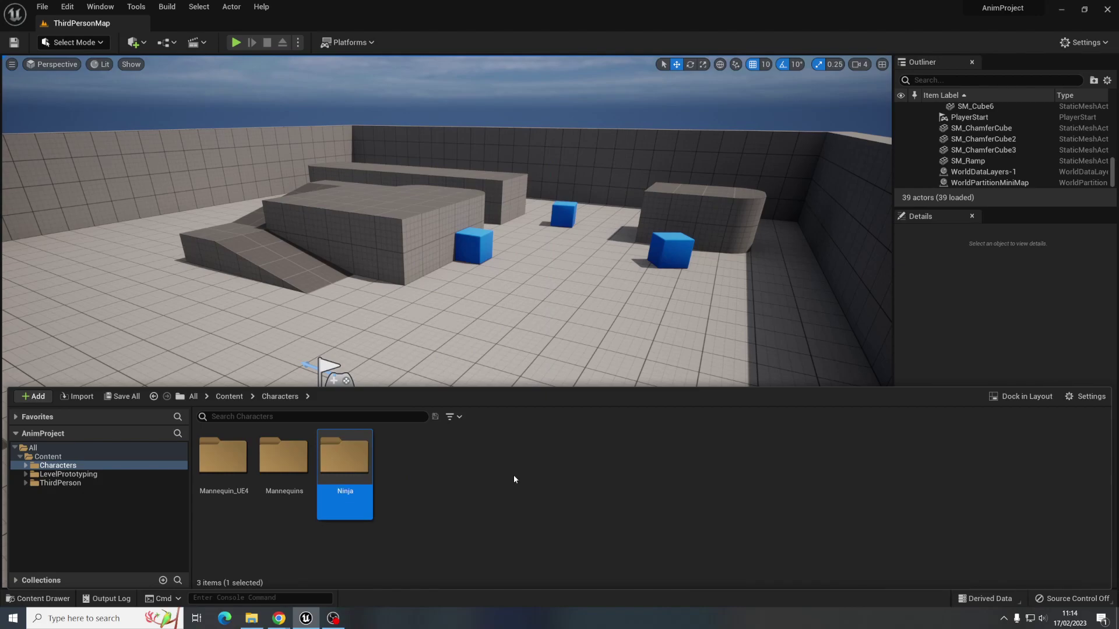
Inside the Ninja folder, choose the Ninja Idle file from Downloads for import
double_click(332, 461)
left_click(77, 396)
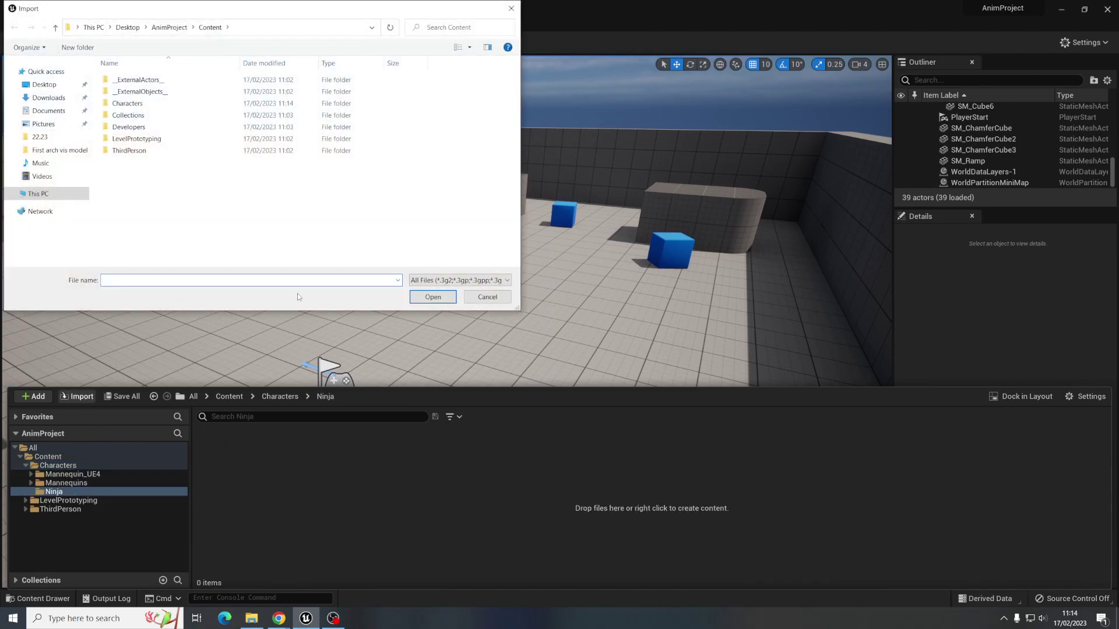
left_click(48, 97)
left_click(126, 93)
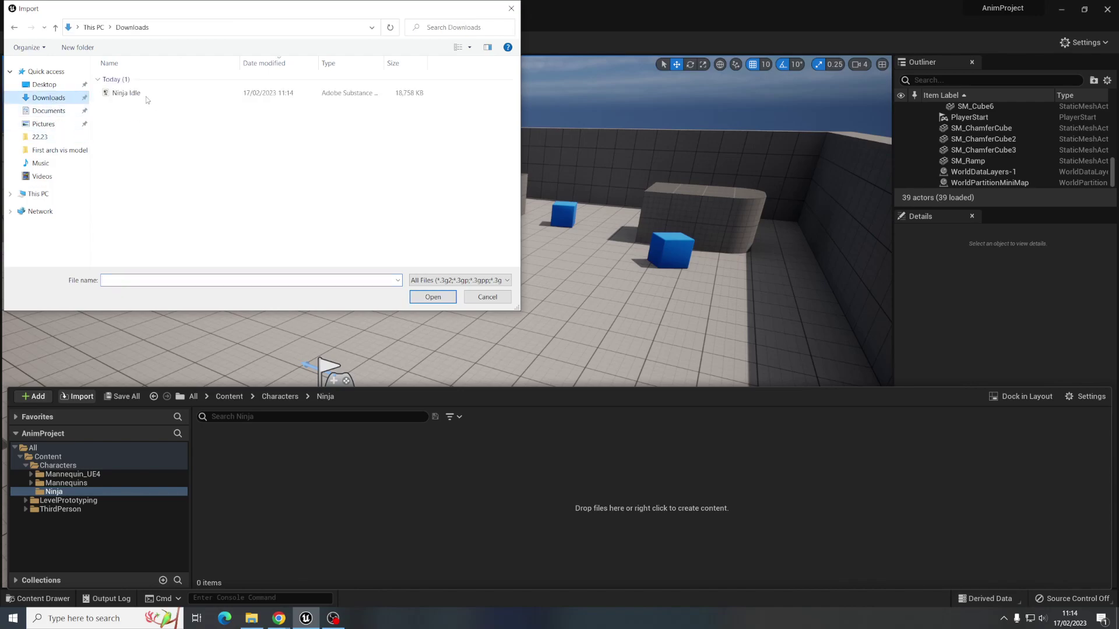
left_click(418, 293)
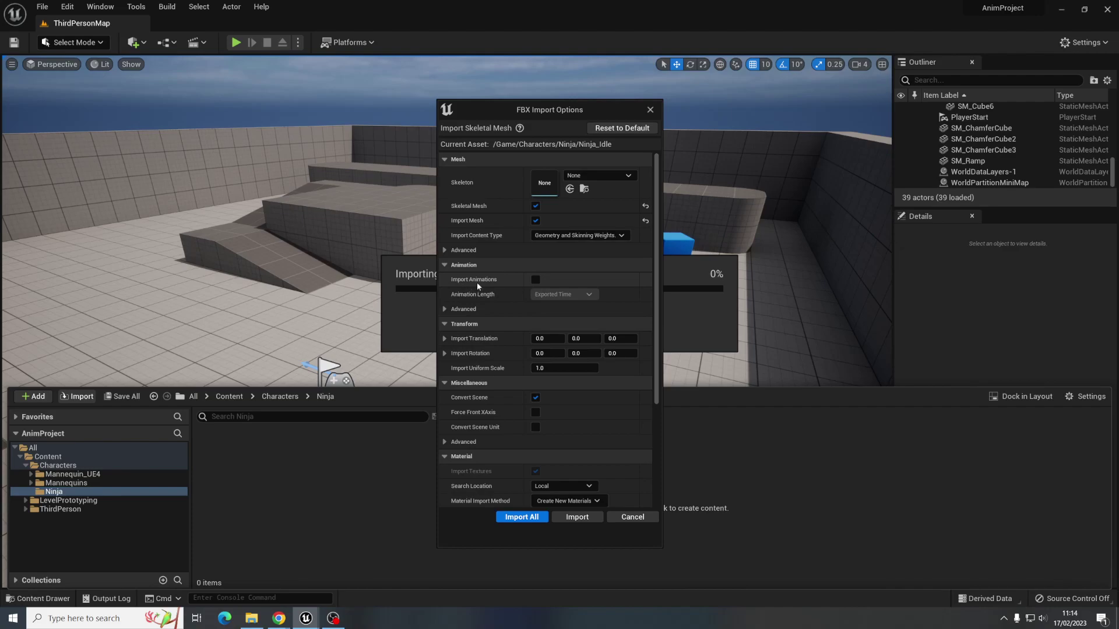
Enable Import Animations, leave Skeleton set to None, and Import All
left_click(535, 280)
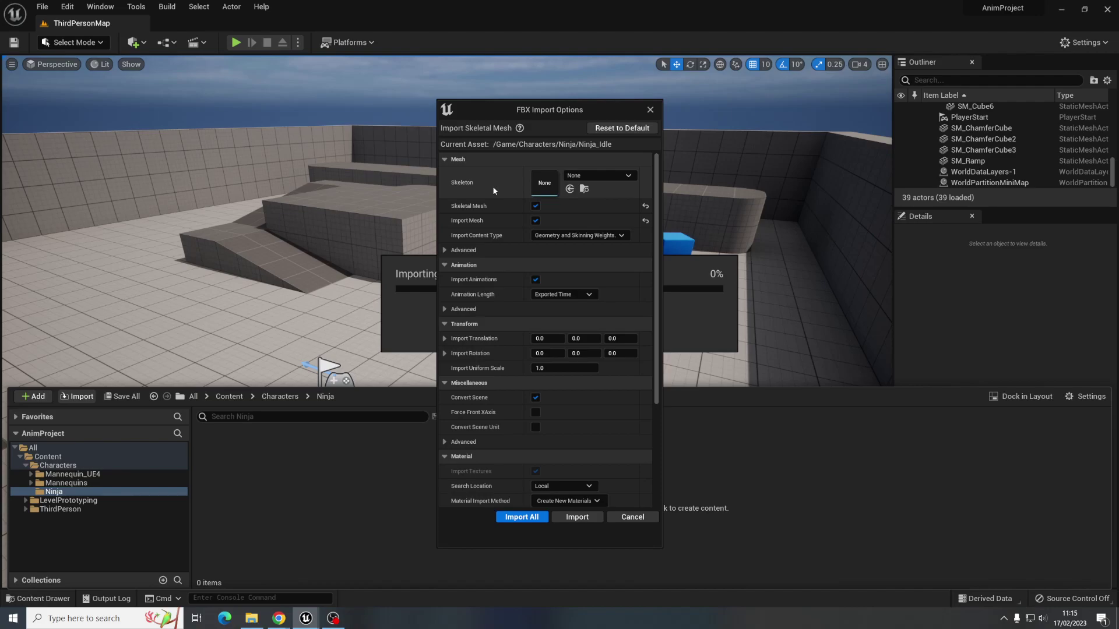
left_click(594, 176)
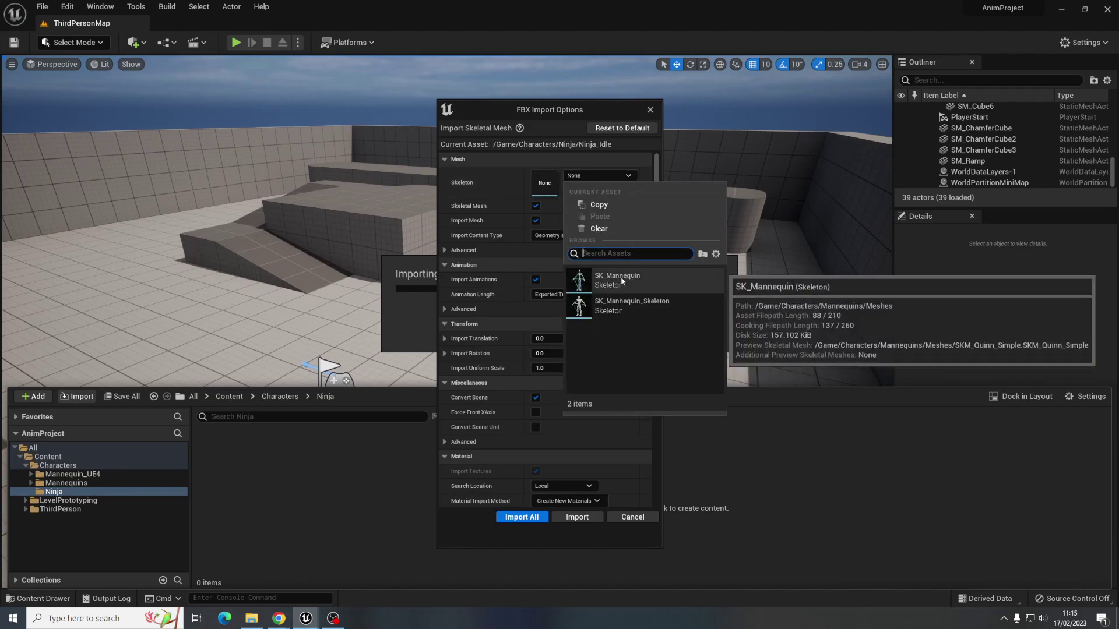
left_click(591, 174)
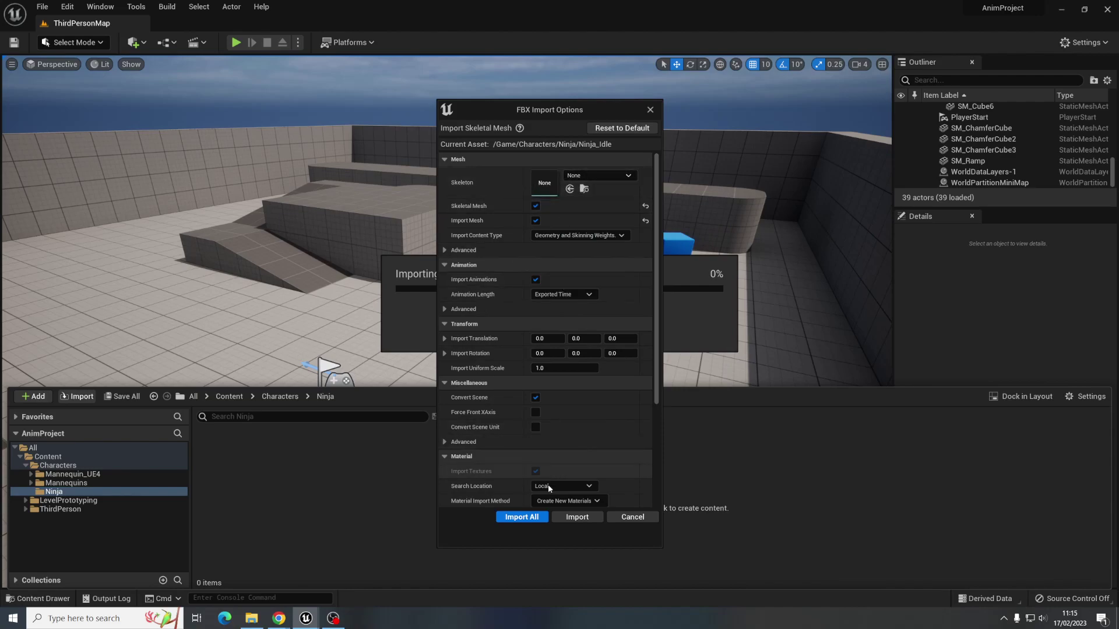
left_click(626, 175)
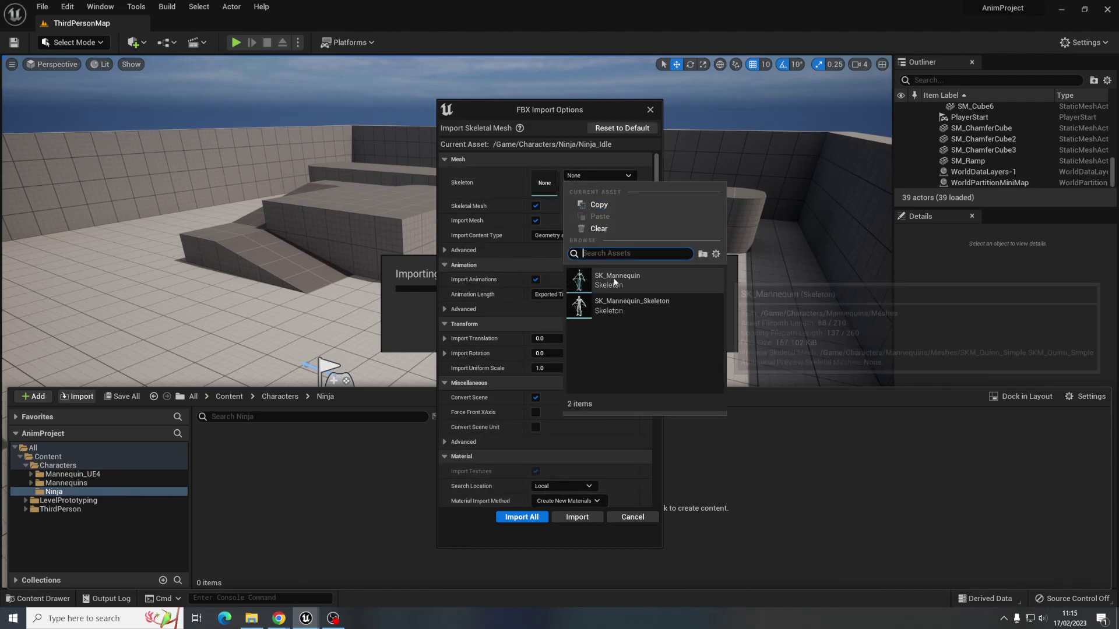
left_click(537, 196)
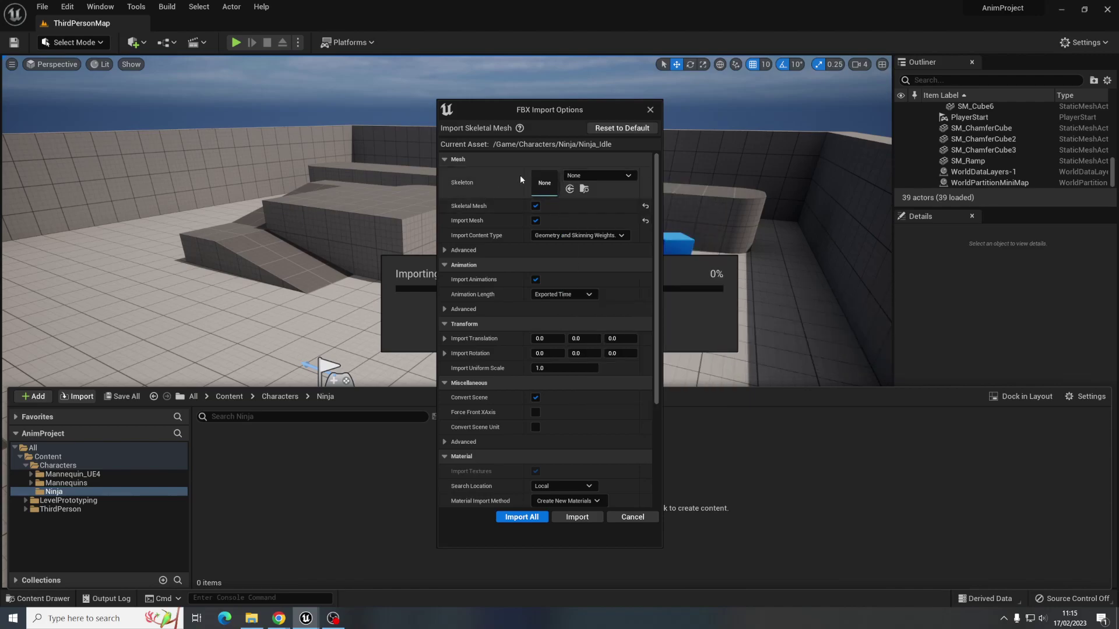
left_click(524, 519)
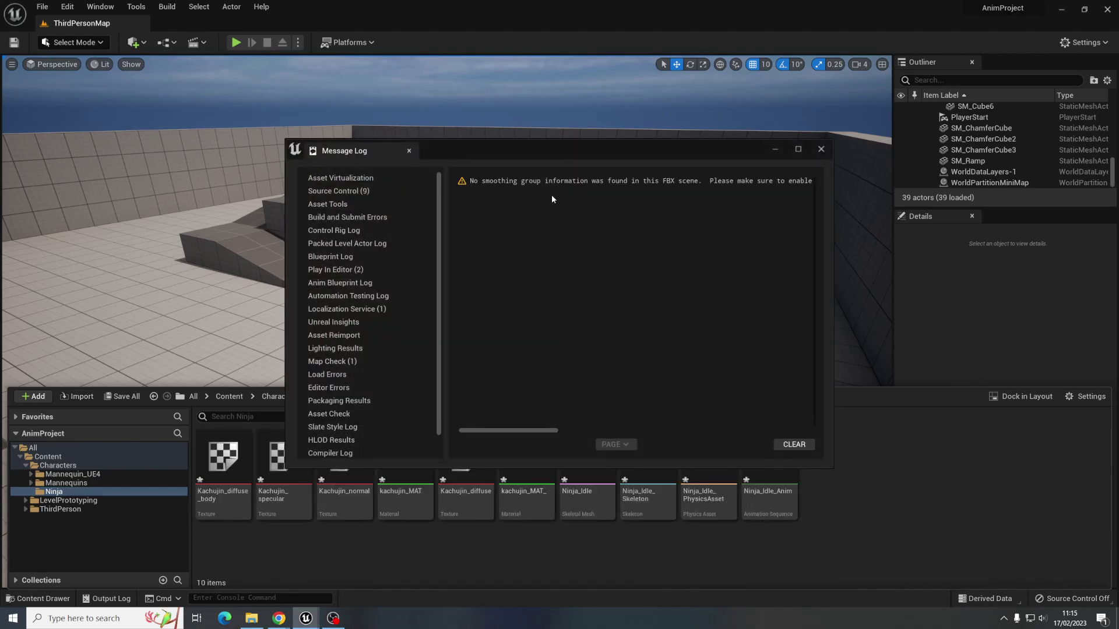
Dismiss the import Message Log and open Ninja_Idle_Anim to preview the animation
left_click(564, 183)
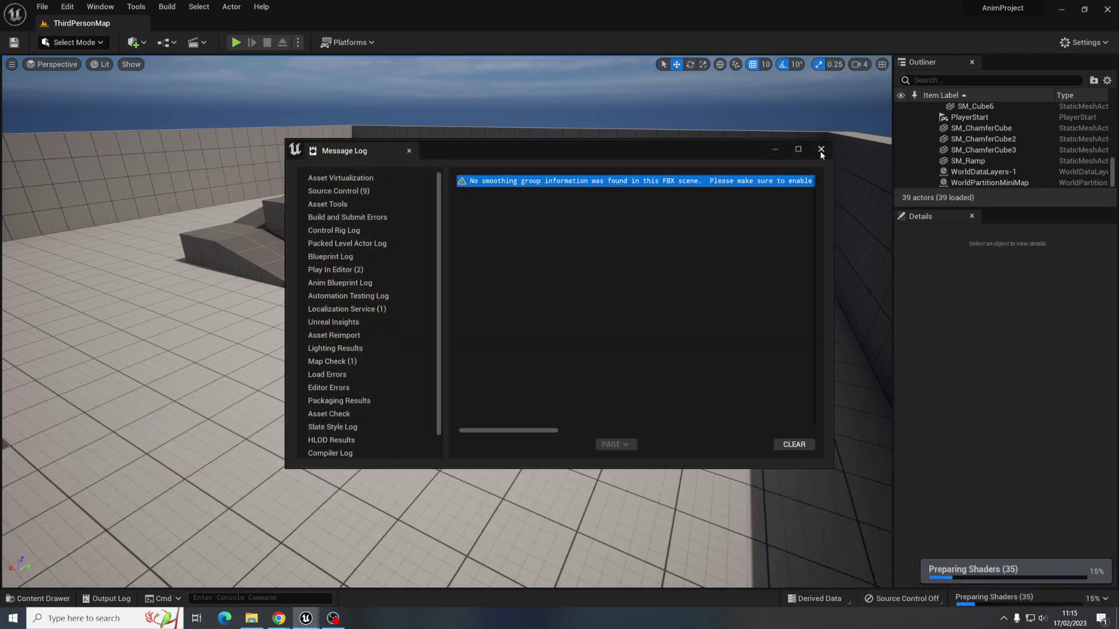
left_click(820, 150)
left_click(70, 599)
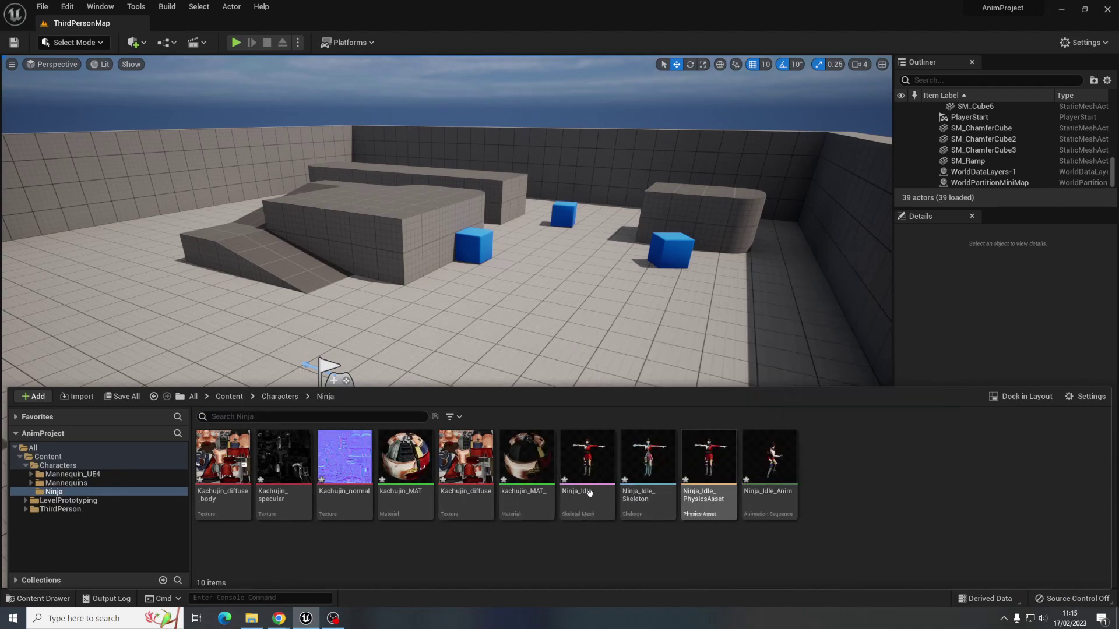
left_click(769, 475)
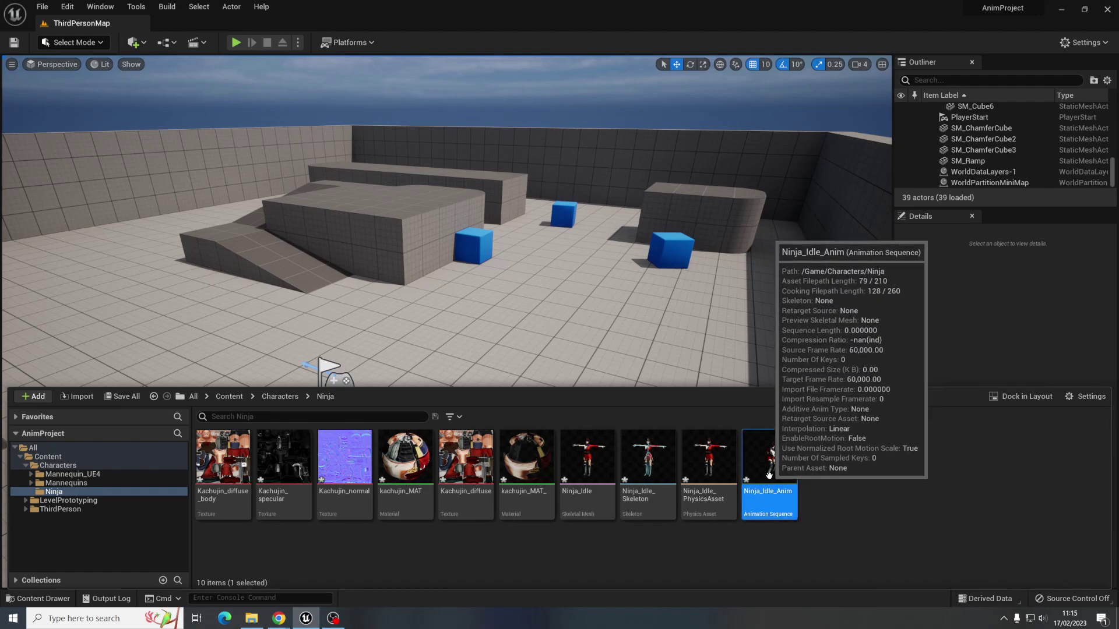
double_click(768, 475)
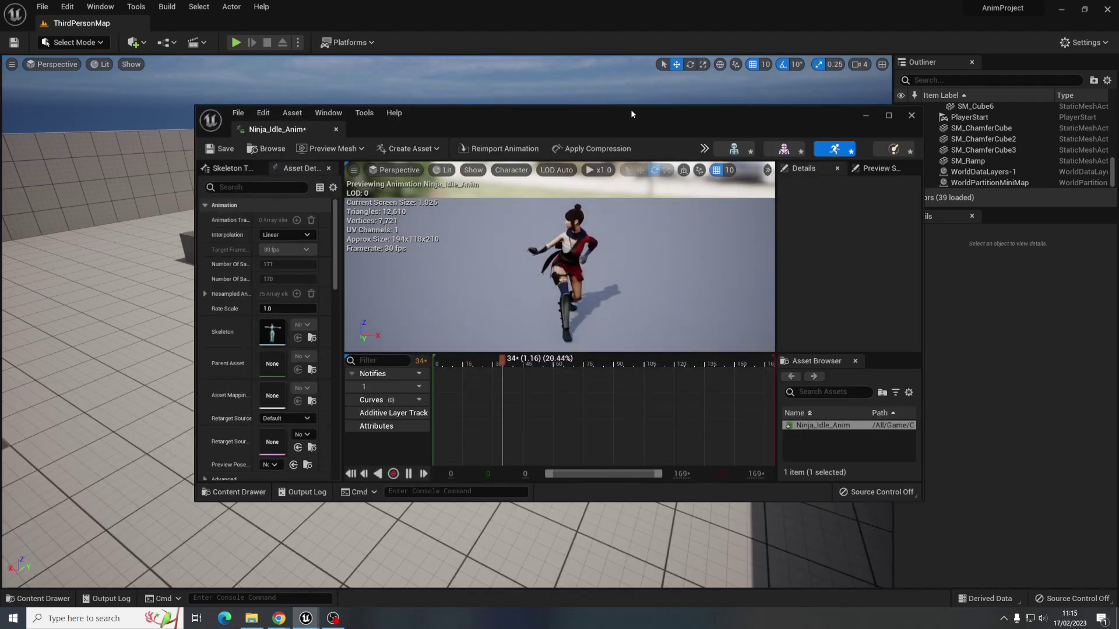
Close the animation preview and select, then deselect, the Ninja_Idle skeletal mesh
left_click(912, 118)
left_click(38, 599)
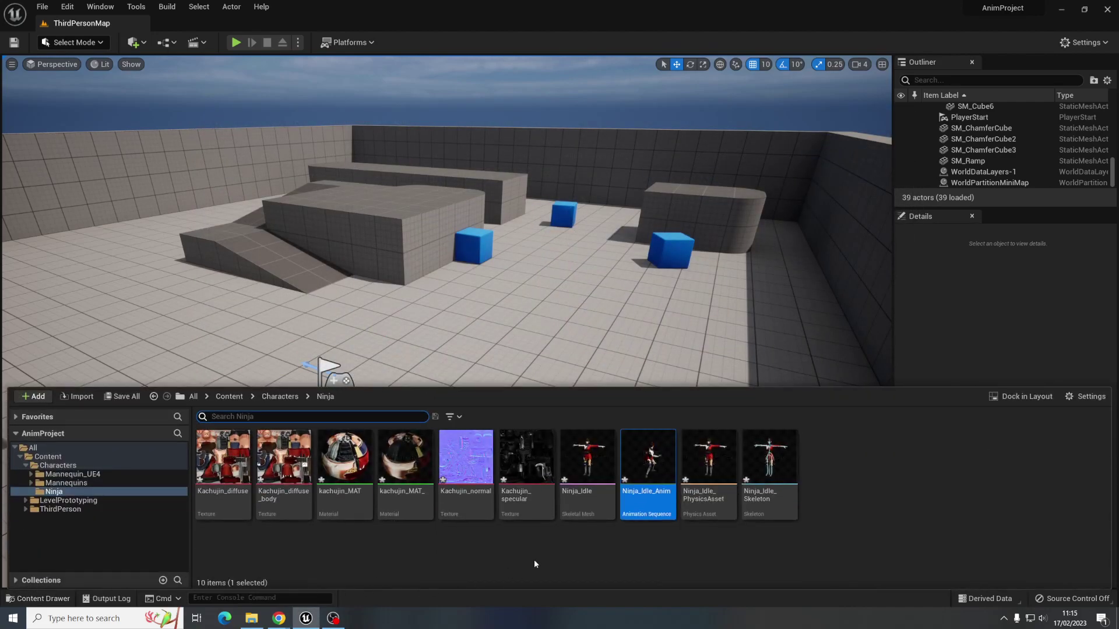
left_click(585, 503)
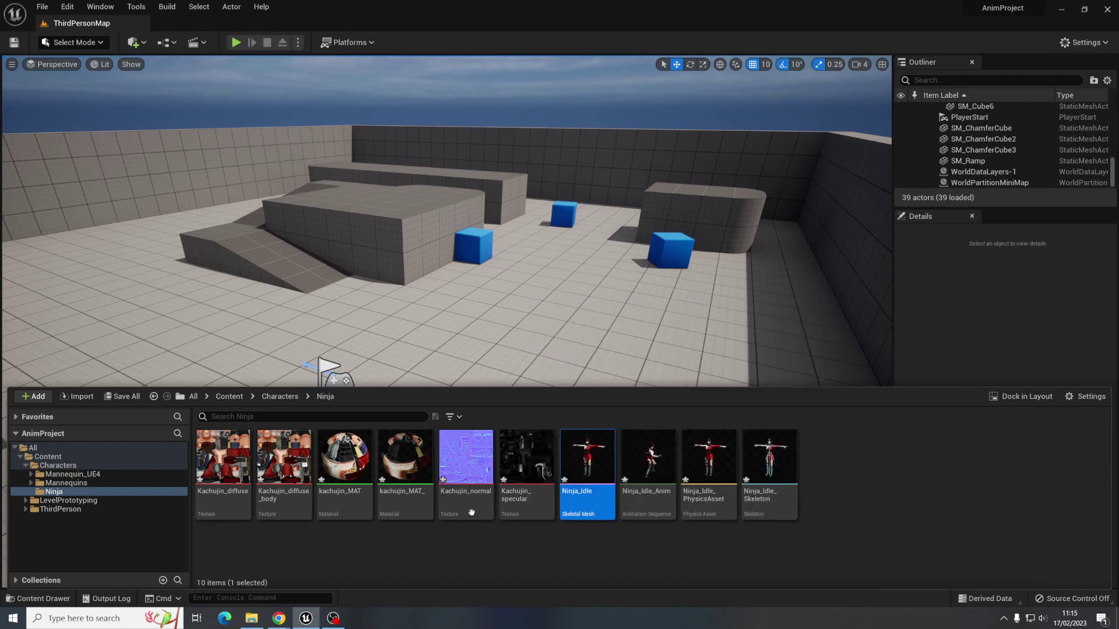
left_click(852, 509)
Add a new Blueprint Class with Character as its parent, named Ninja, in the Ninja folder
right_click(855, 466)
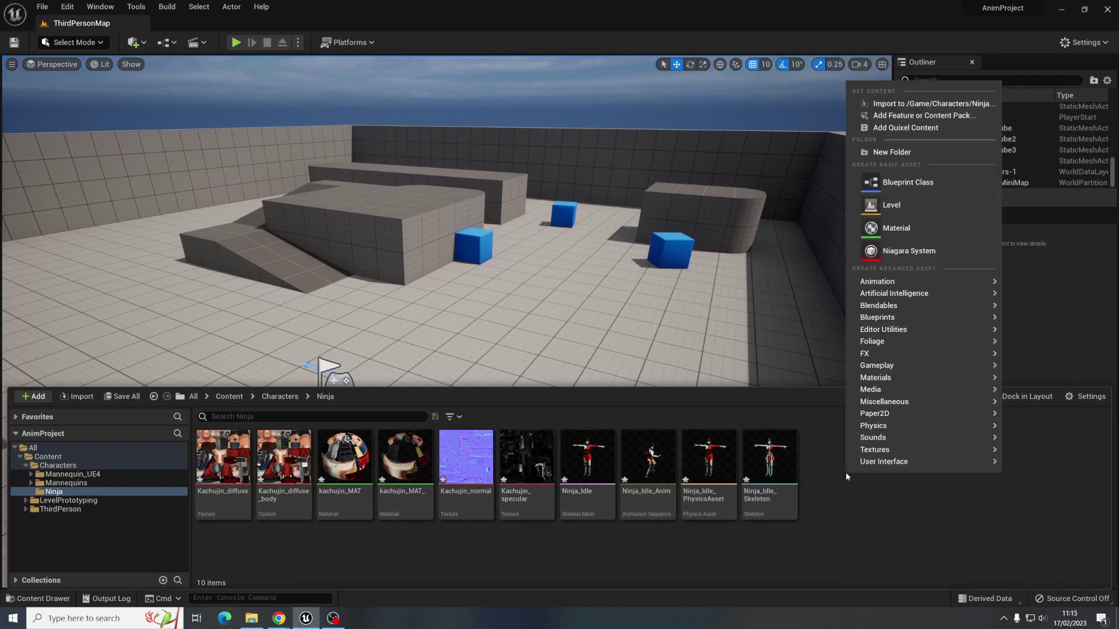
left_click(913, 185)
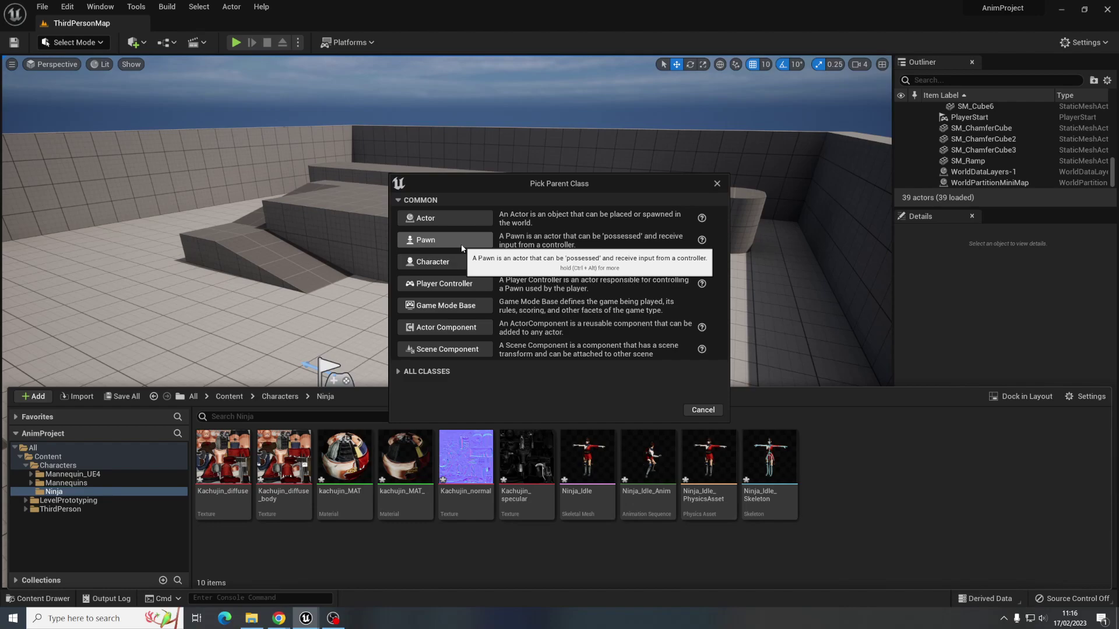
left_click(437, 262)
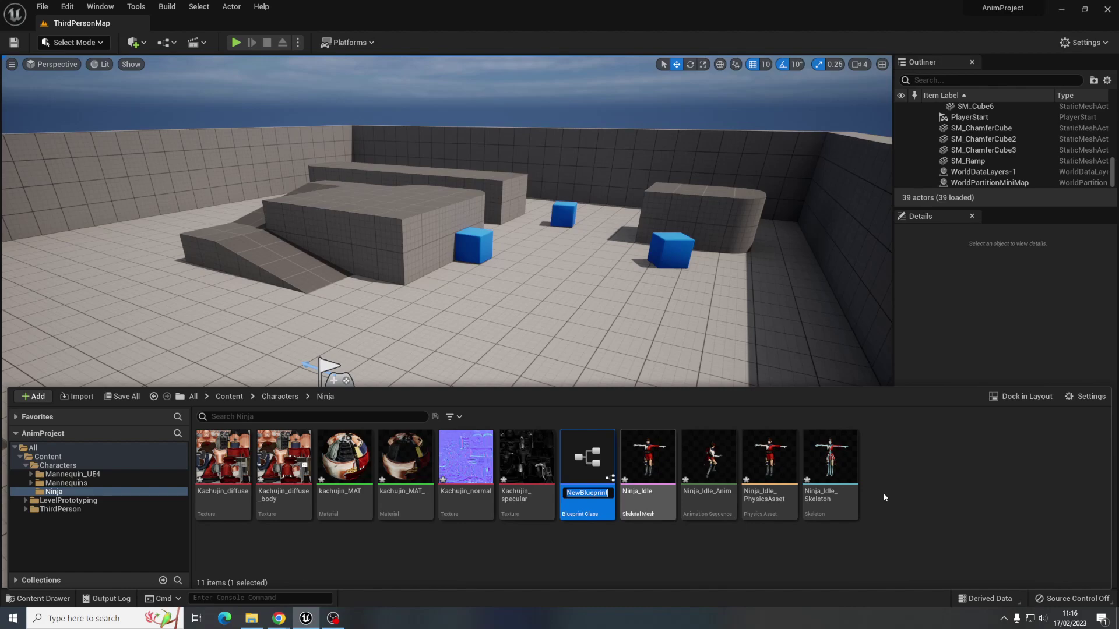
type("Ninja")
key("Return")
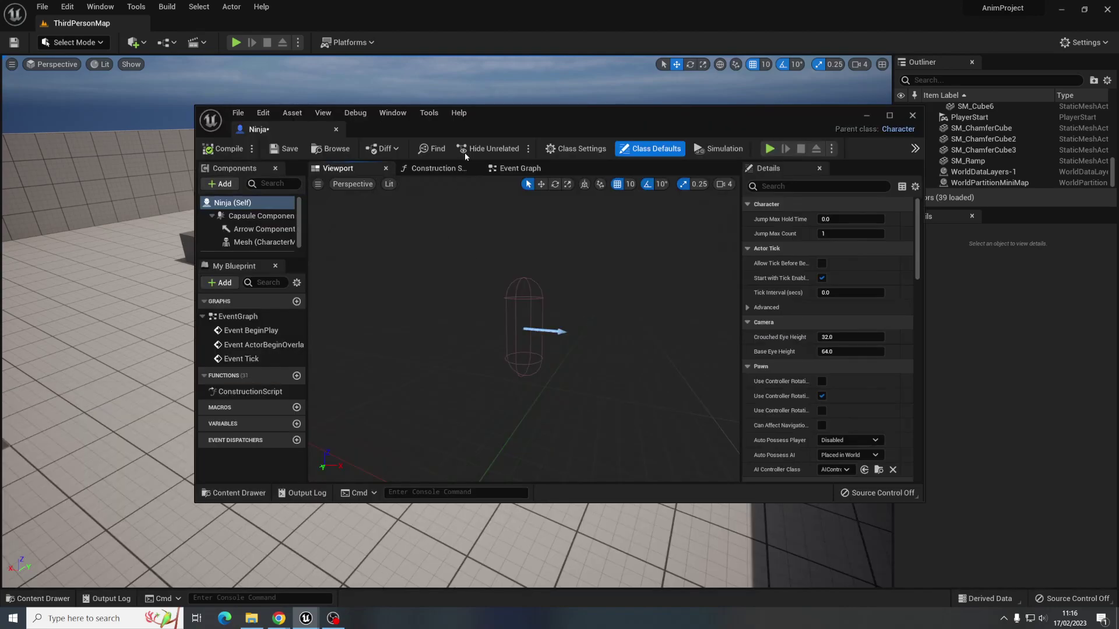
Maximize the Ninja Blueprint editor and assign the Ninja_Idle skeletal mesh to the Mesh component
double_click(488, 114)
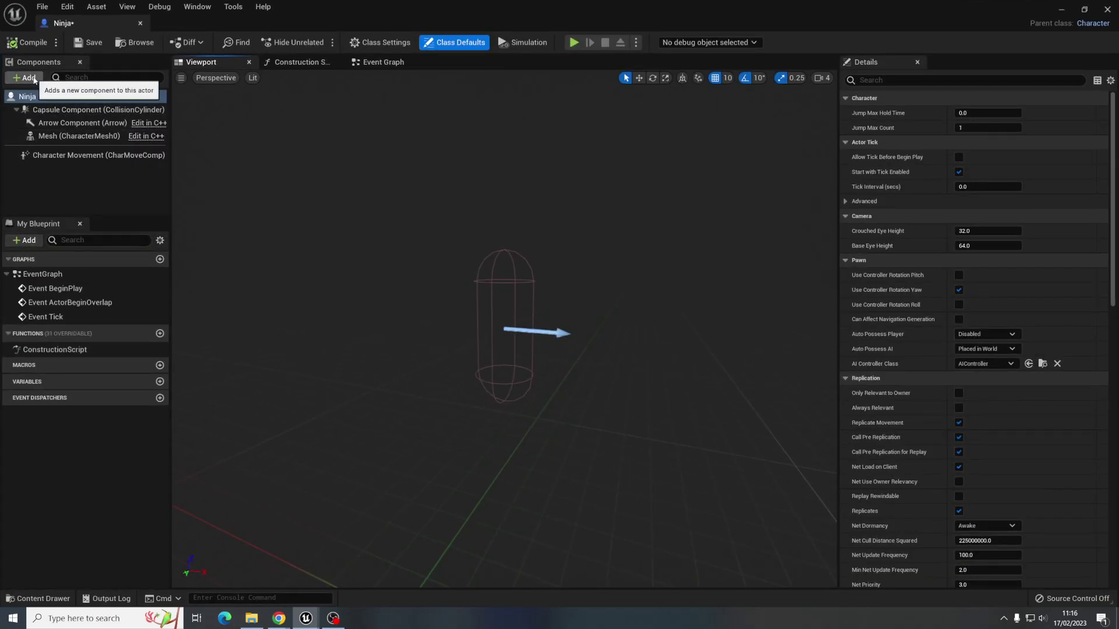
left_click(30, 78)
left_click(33, 79)
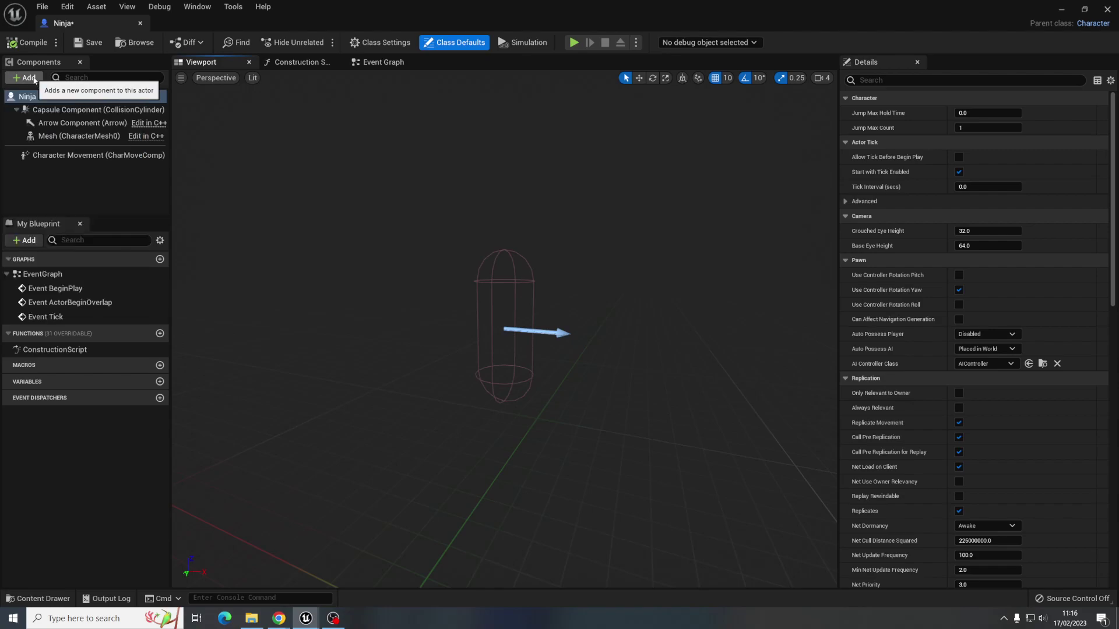
left_click(79, 136)
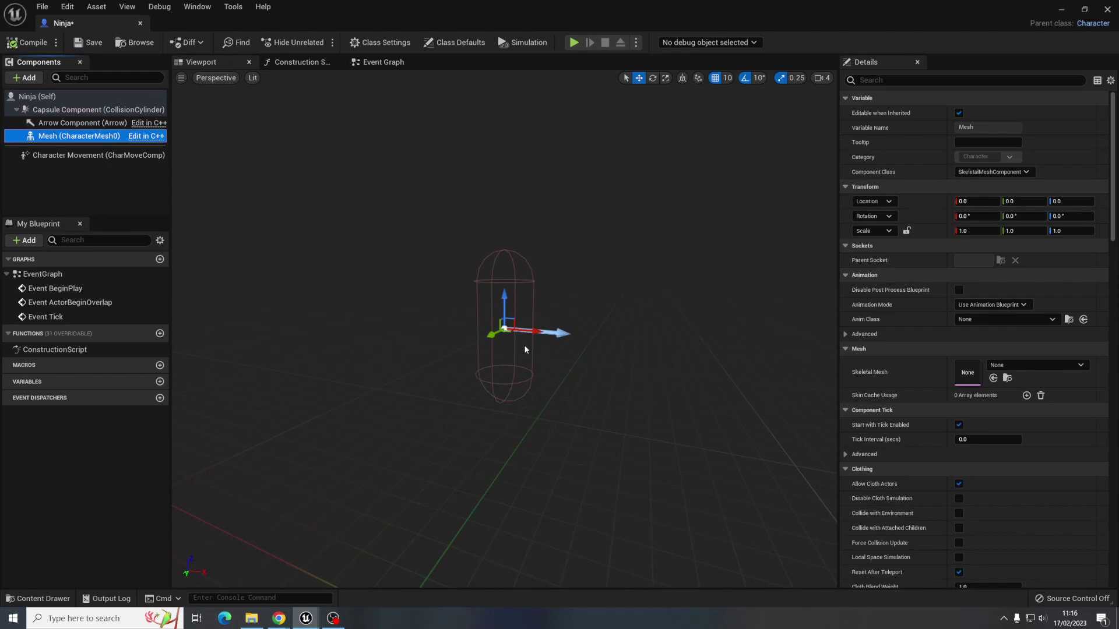
left_click(1030, 364)
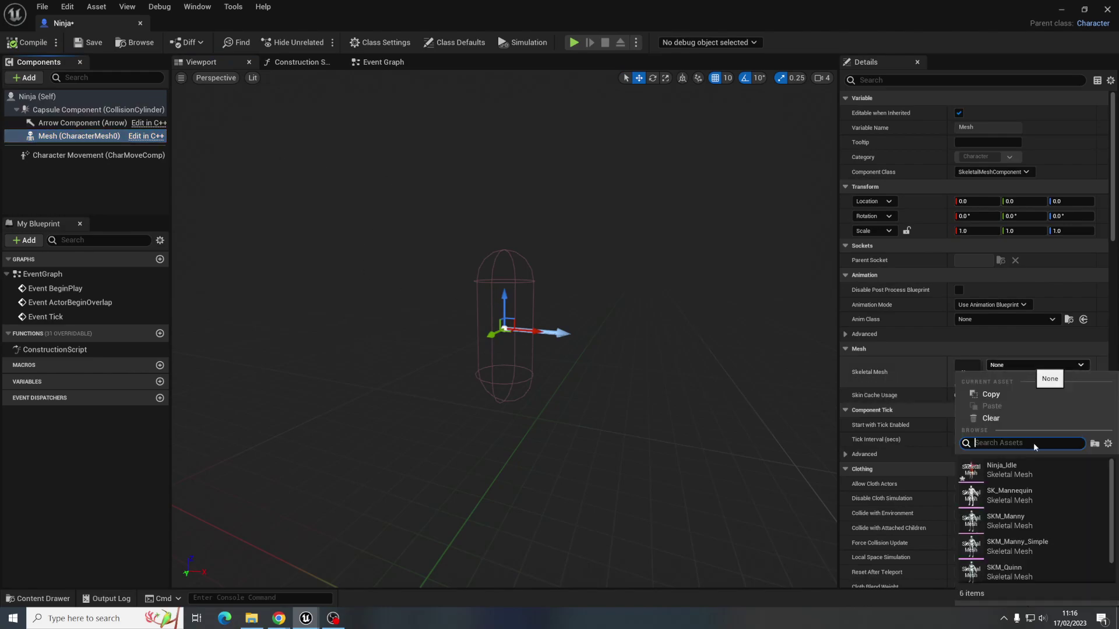
left_click(1003, 473)
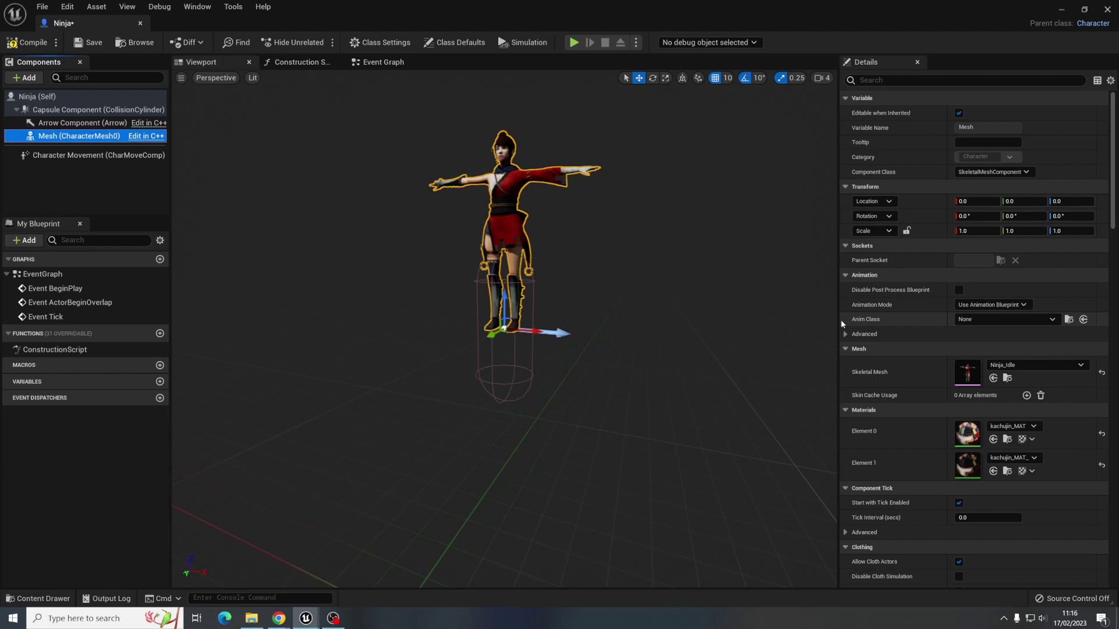
Set Animation Mode to Use Animation Asset with Ninja_Idle_Anim as Anim to Play
left_click(1009, 305)
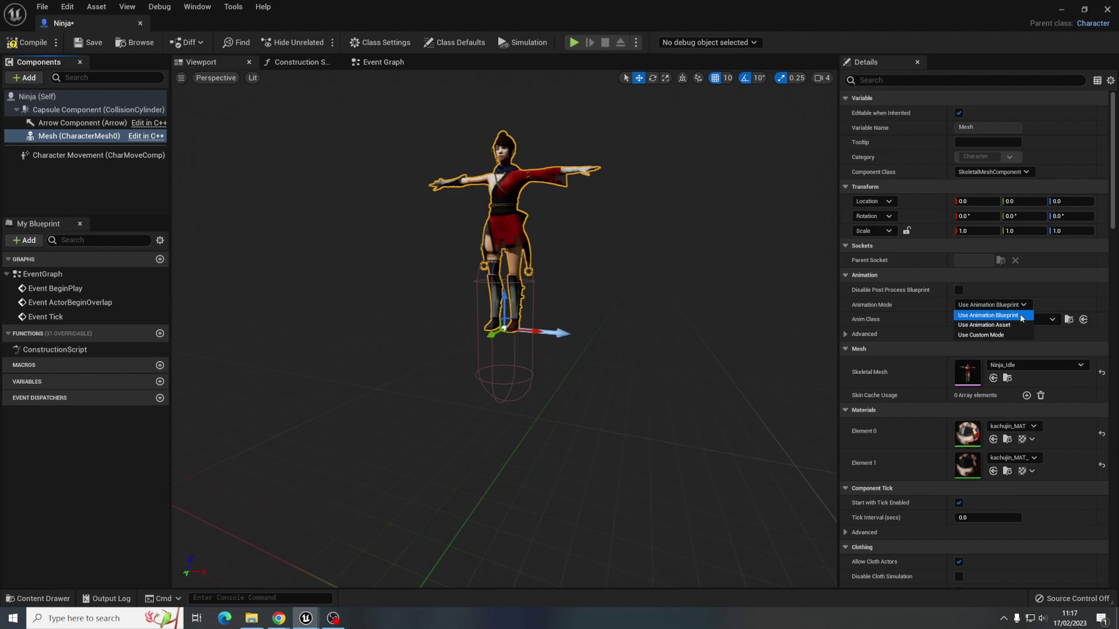
key("Escape")
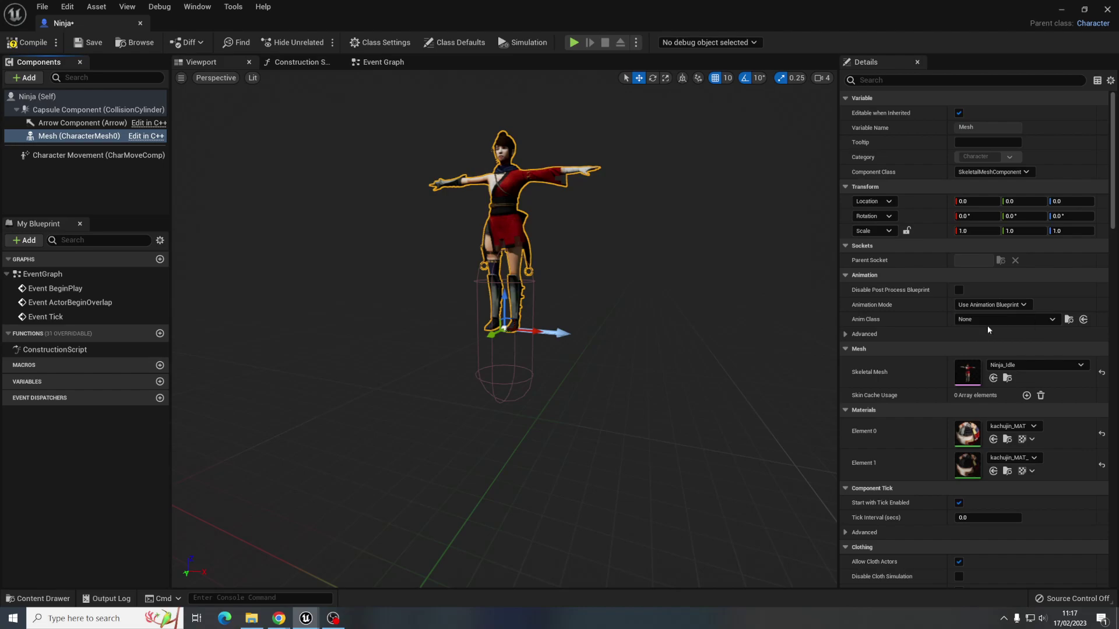
left_click(991, 304)
left_click(991, 315)
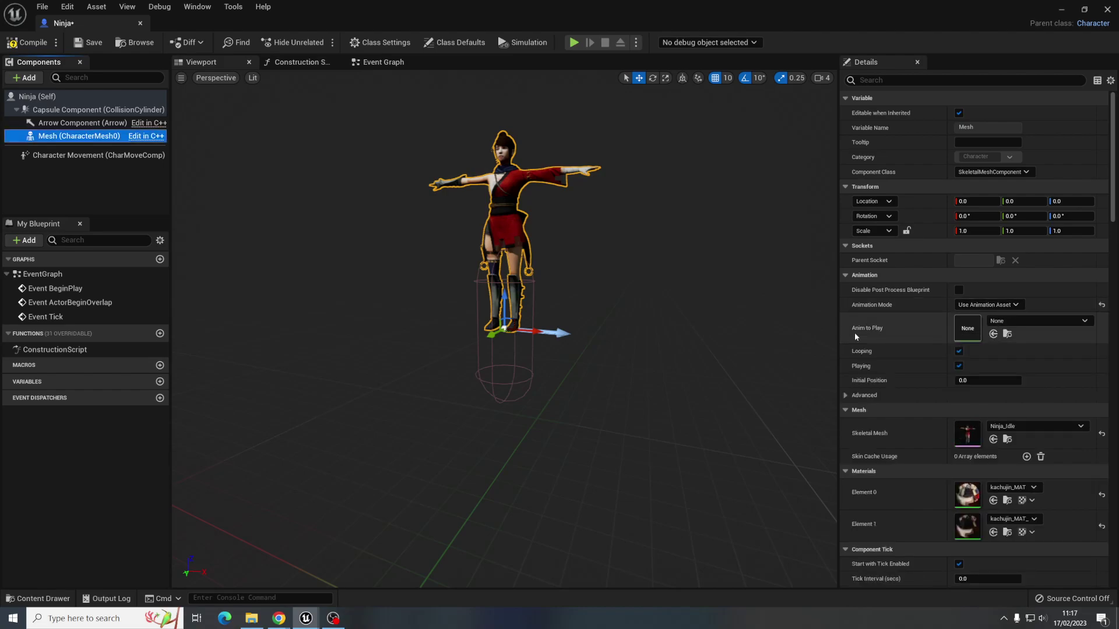
left_click(1026, 321)
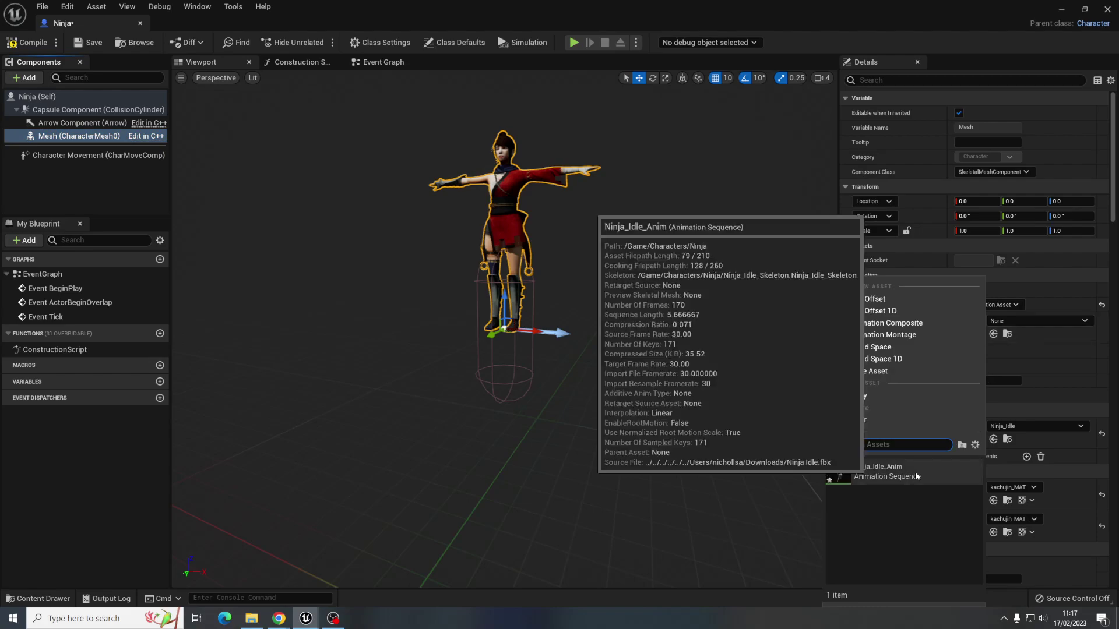
key("Return")
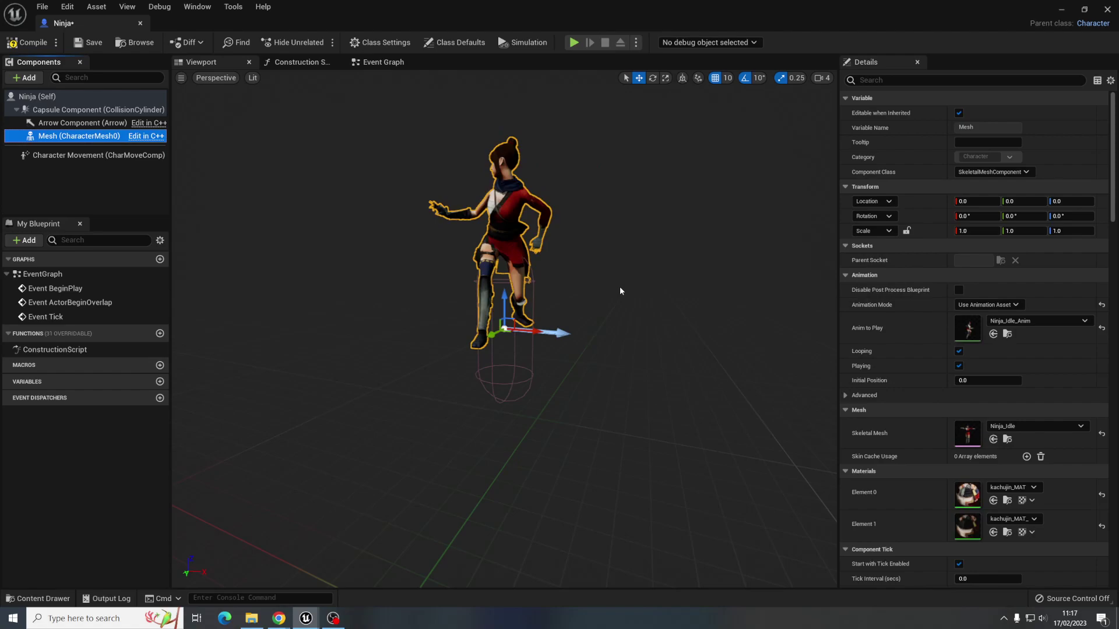
Lower the ninja mesh to about Z -88 so her feet meet the capsule bottom, then deselect it
left_click_drag(506, 304, 496, 351)
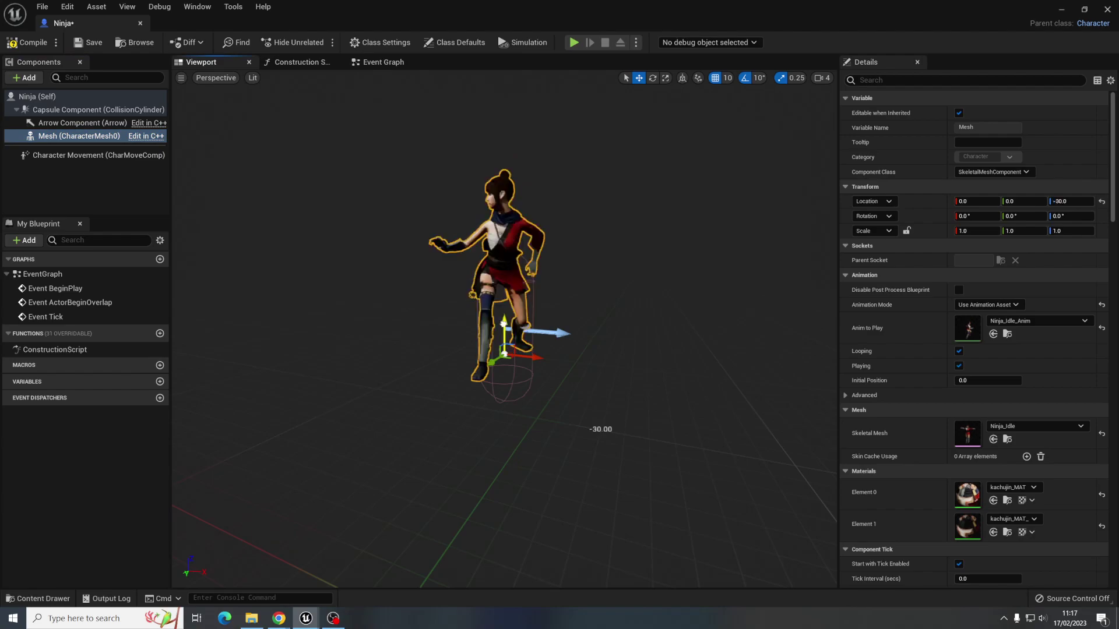
left_click_drag(504, 324, 505, 347)
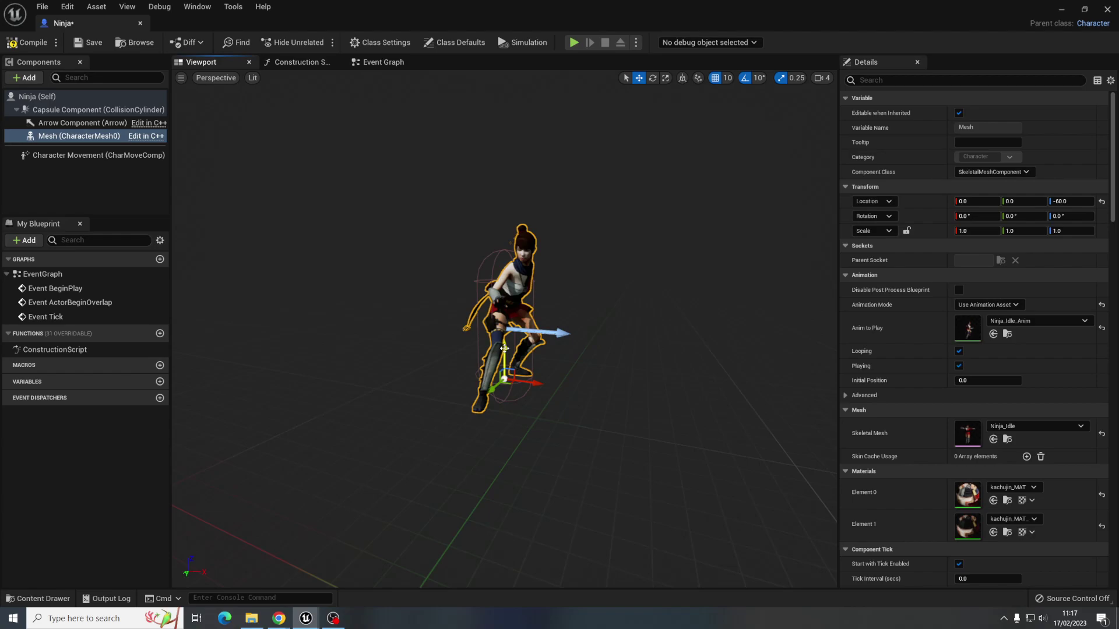
scroll(505, 348, "up", 5)
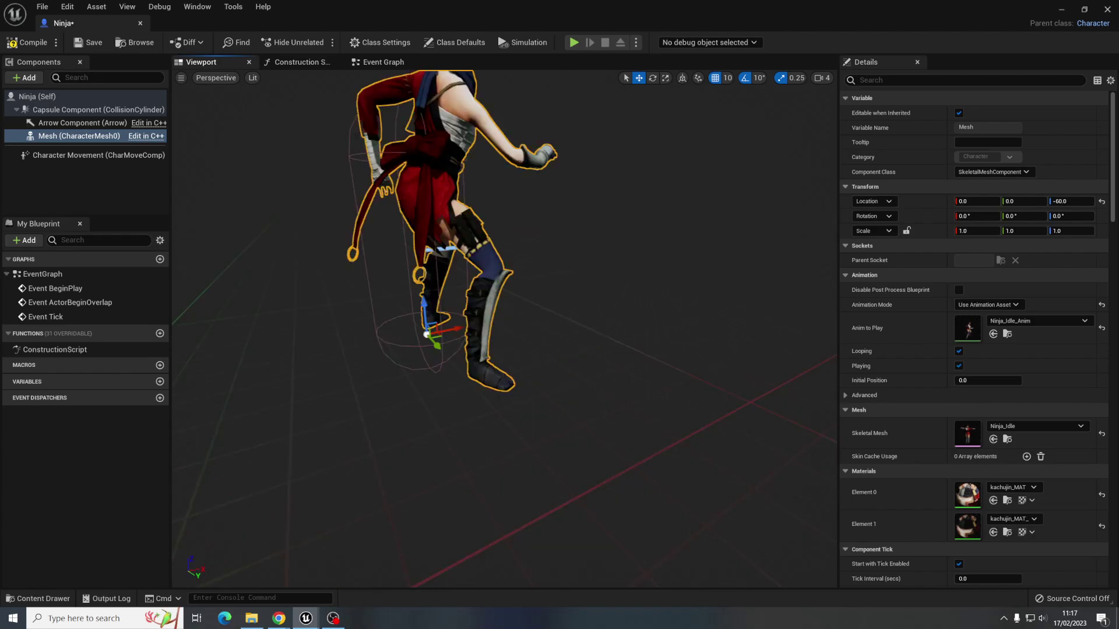
right_click_drag(505, 348, 531, 291)
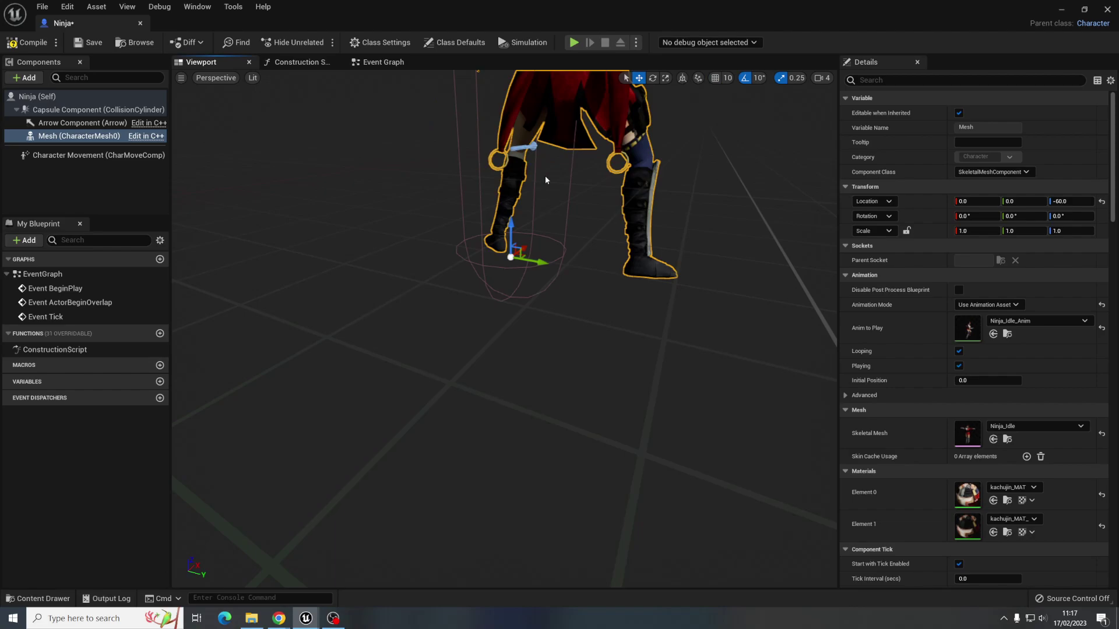
left_click_drag(511, 230, 511, 266)
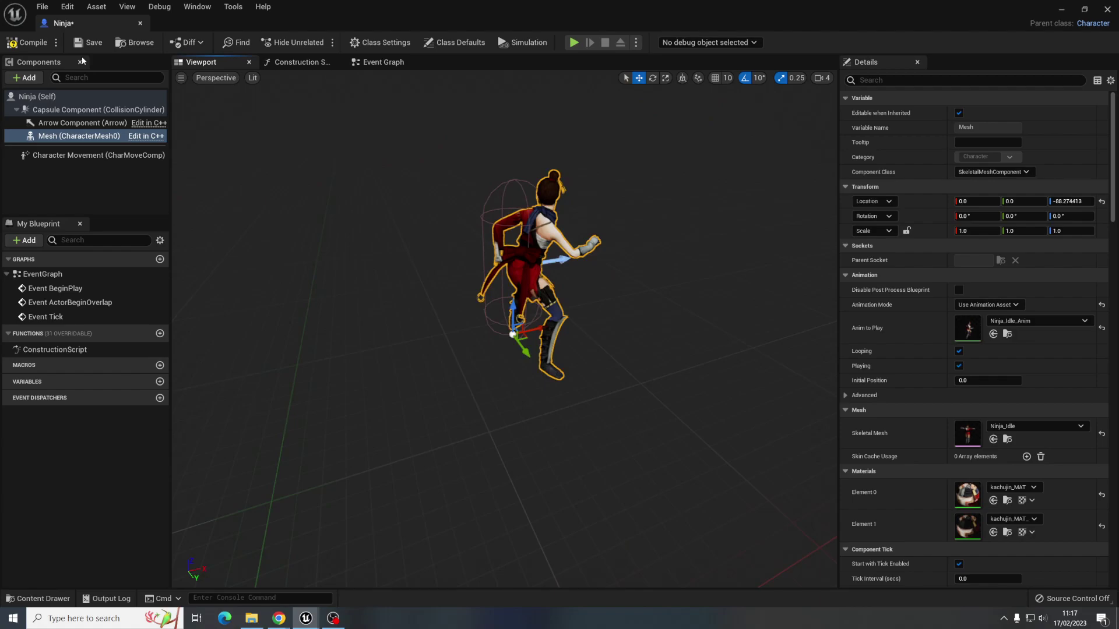
key("Escape")
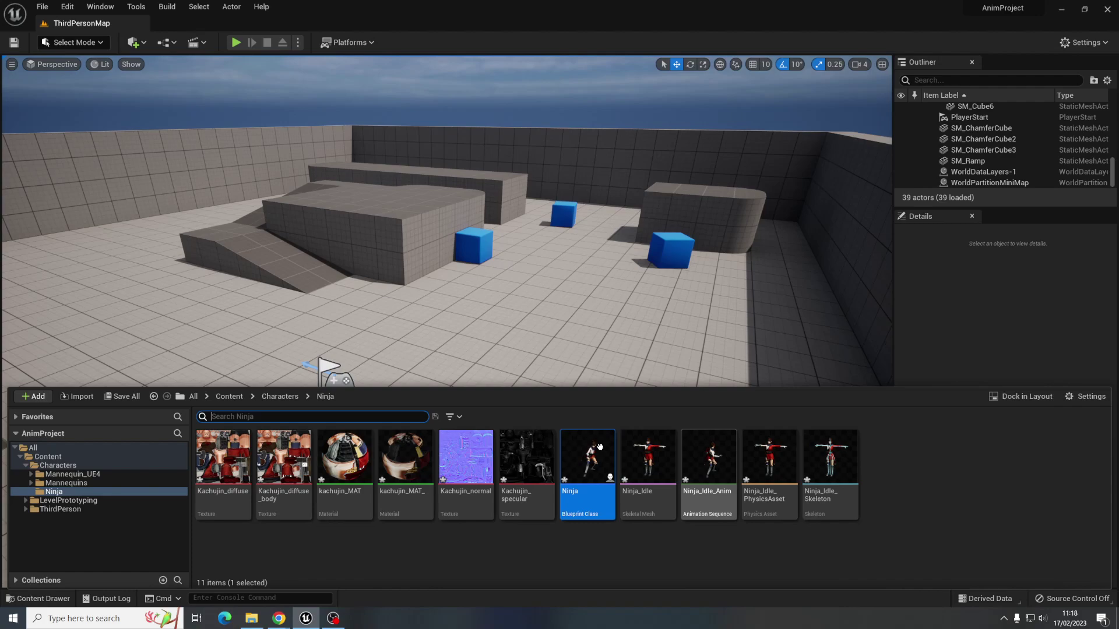
Place the Ninja blueprint in the level, turned about -140° toward the camera, between the blue cubes
left_click_drag(601, 447, 539, 256)
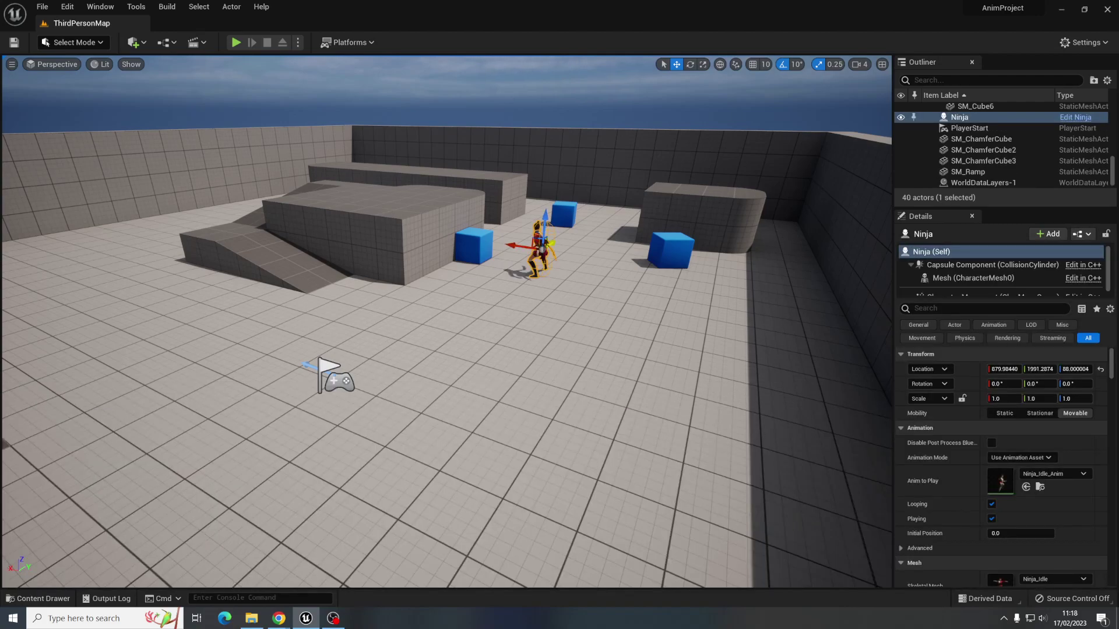
left_click_drag(539, 249, 513, 243)
key("f")
left_click_drag(499, 294, 583, 273)
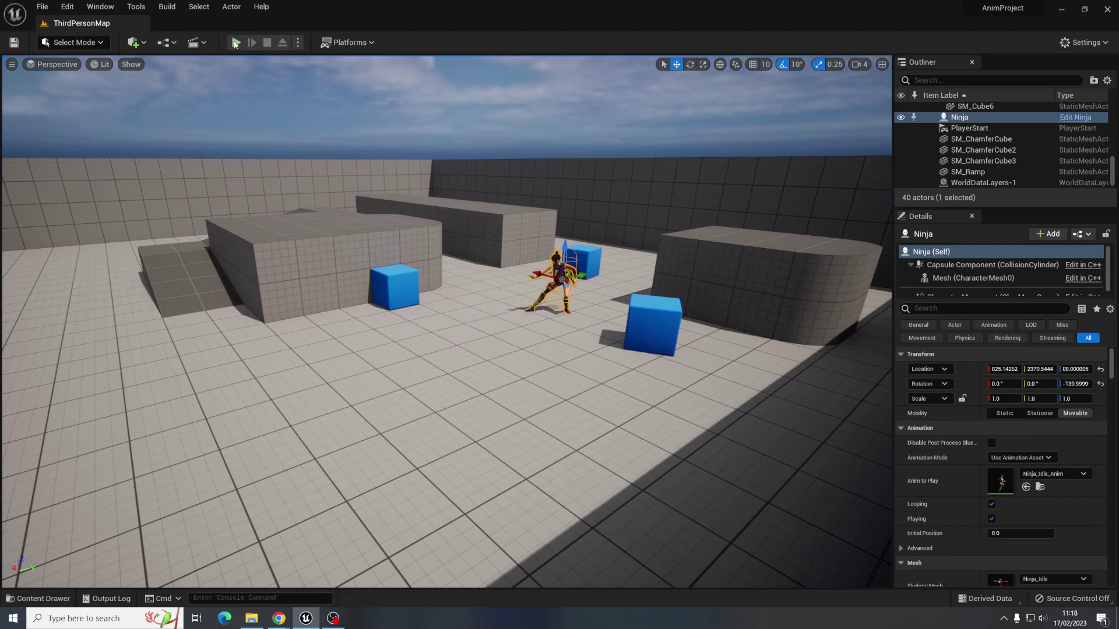
Play the level and run the mannequin toward the idling ninja with WASD
left_click(235, 44)
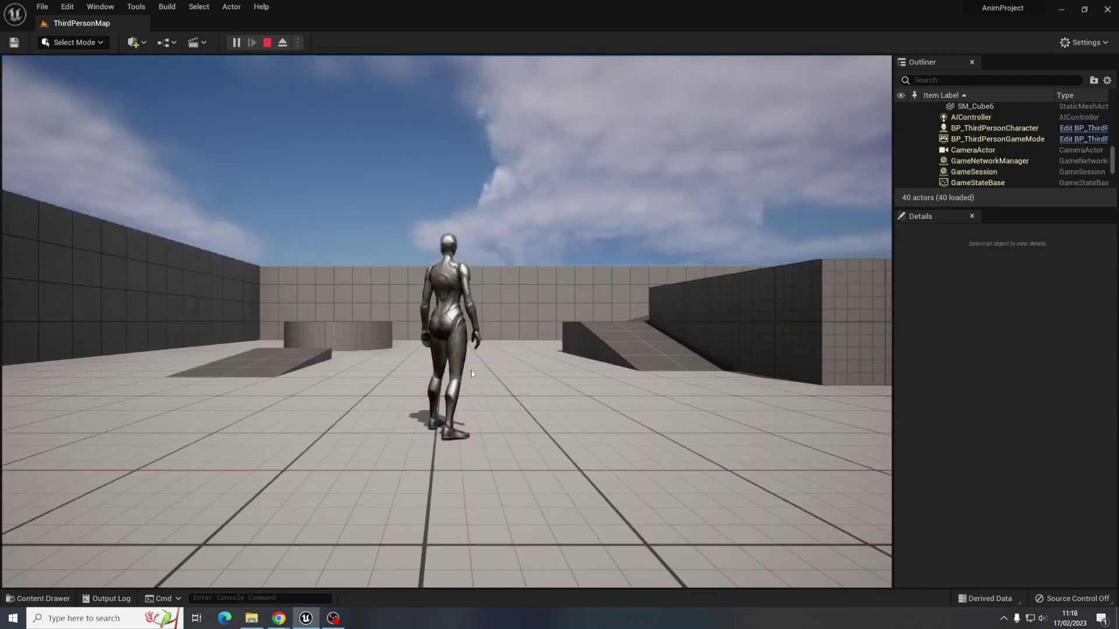
left_click(472, 373)
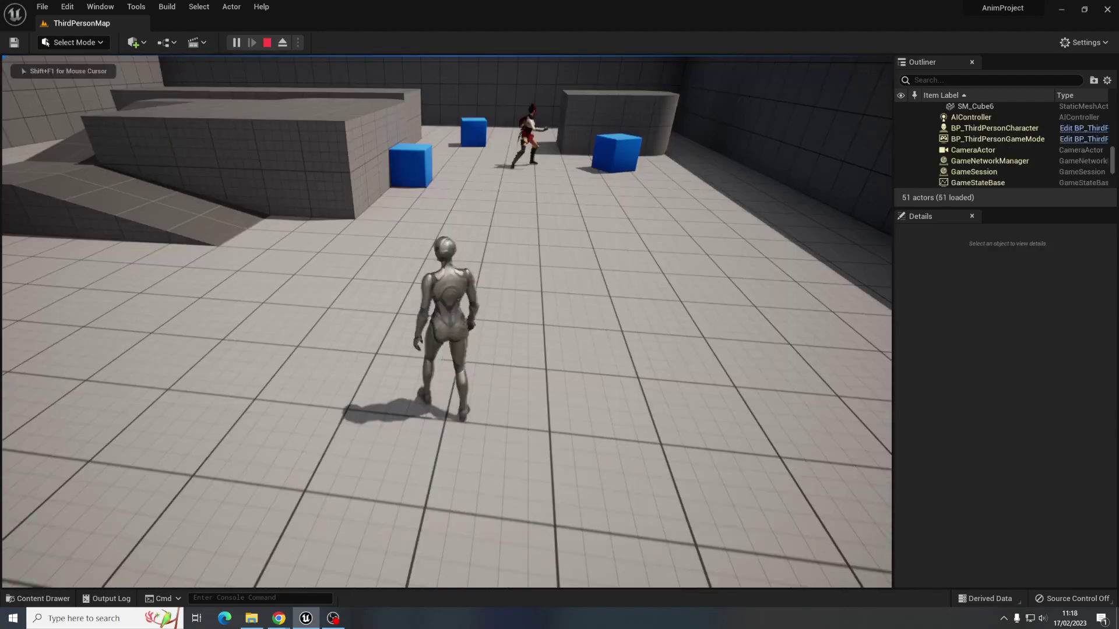
key("w")
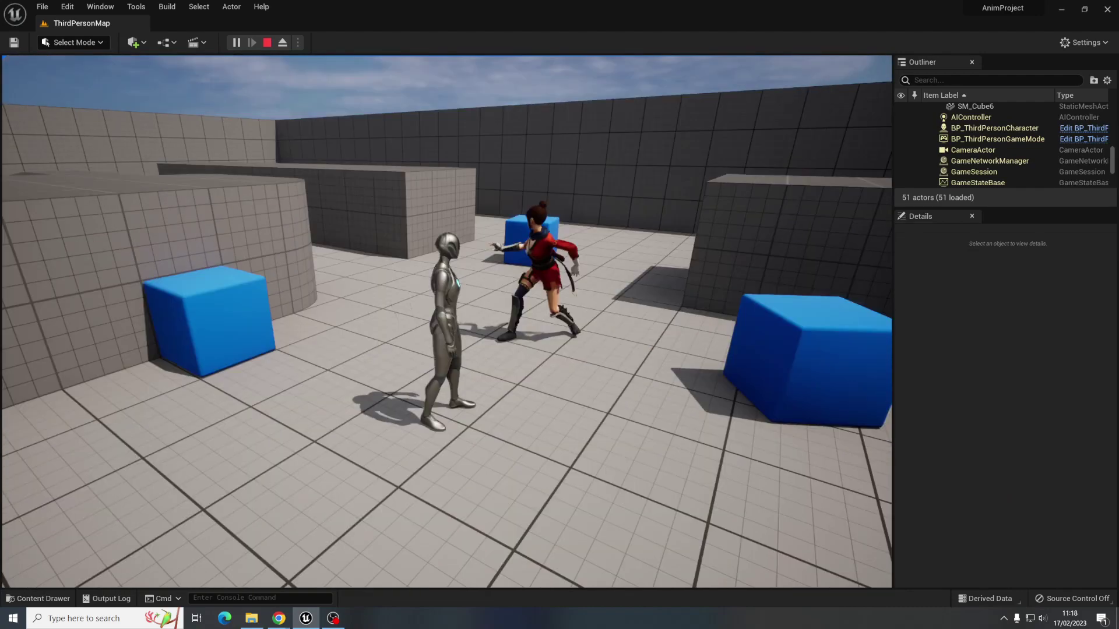
key("s")
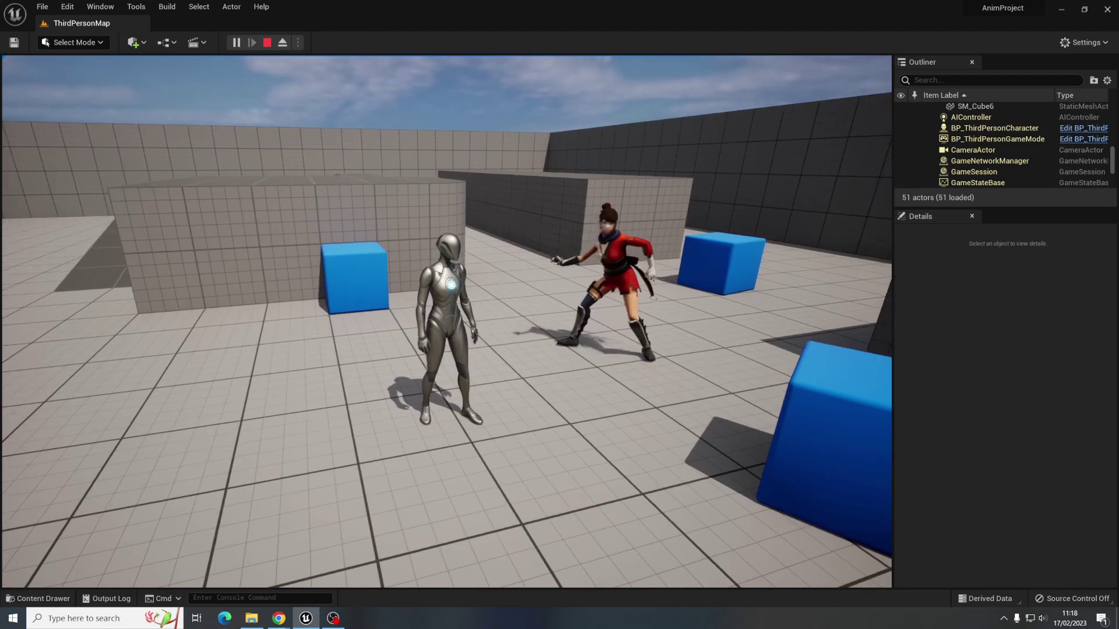
Stop playing the level and switch to the Mixamo browser window
key("a")
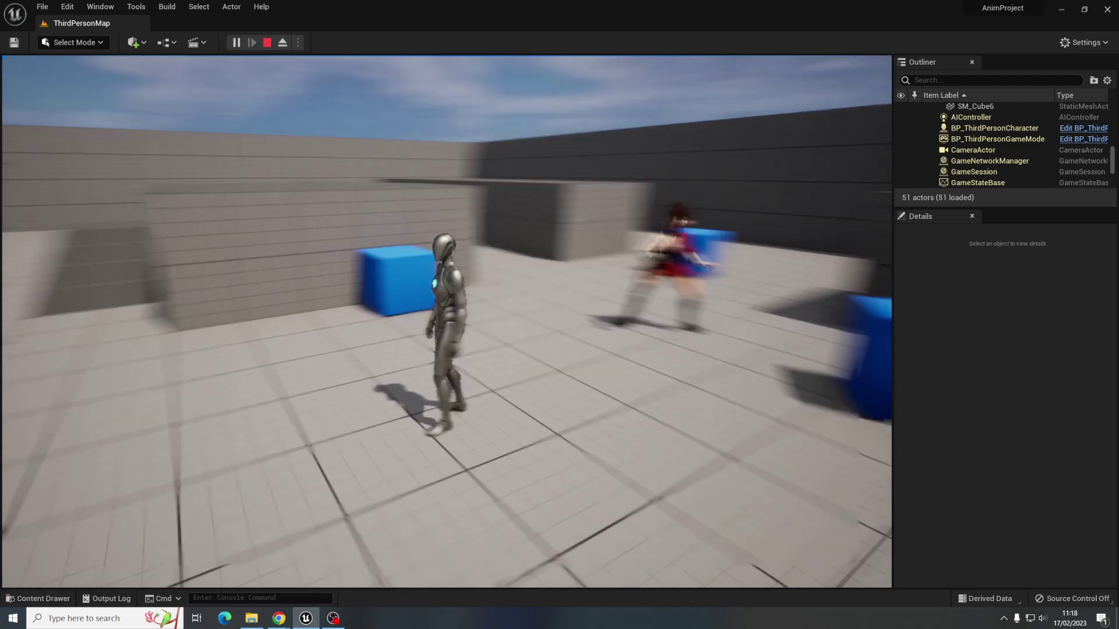
key("Escape")
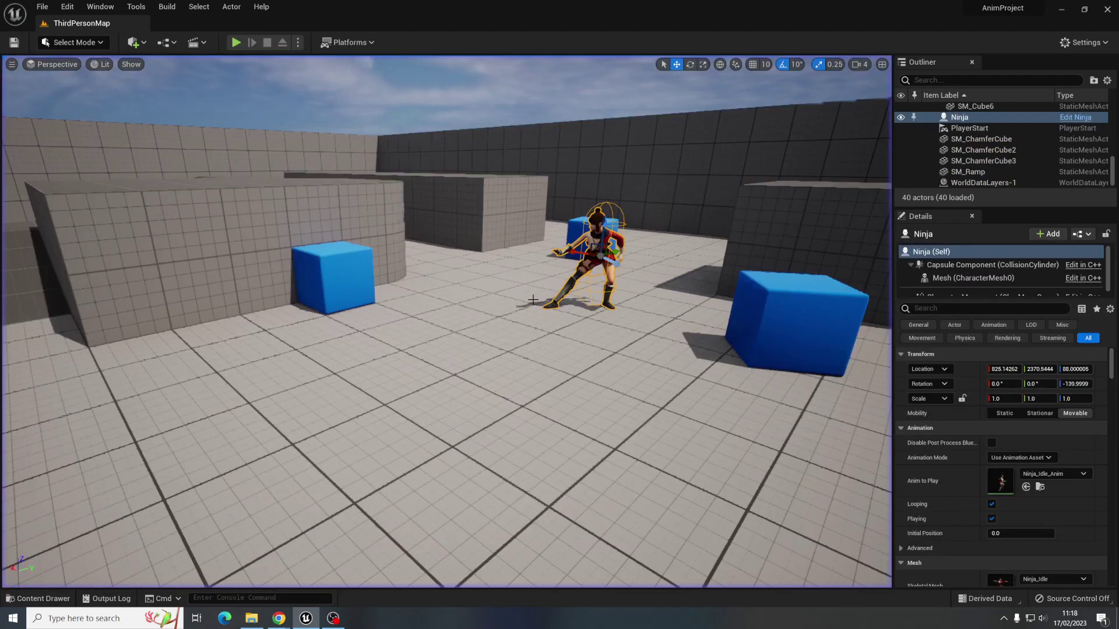
mouse_move(286, 623)
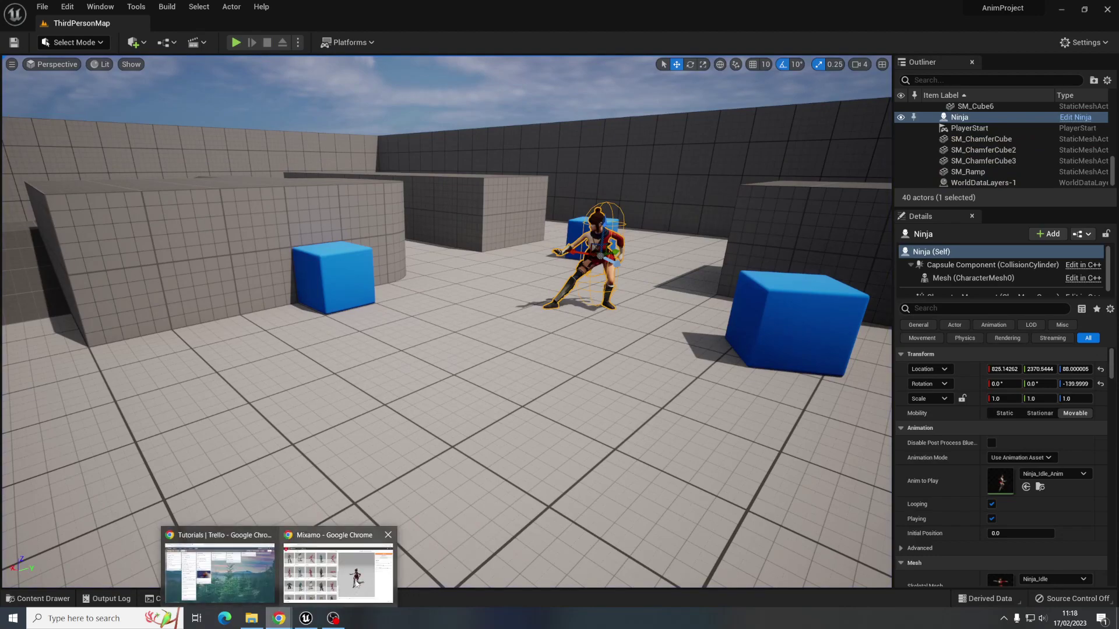
left_click(338, 568)
Search Mixamo for 'walk', preview the second Walking animation and enable In Place
left_click_drag(557, 327, 554, 138)
double_click(88, 79)
type("walk")
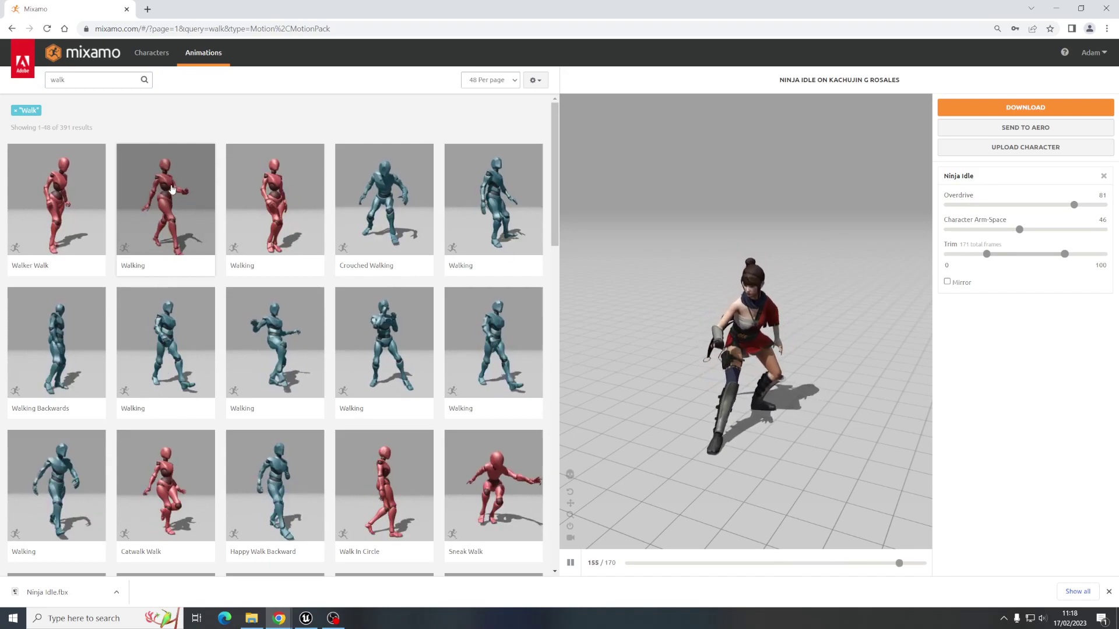
left_click(171, 198)
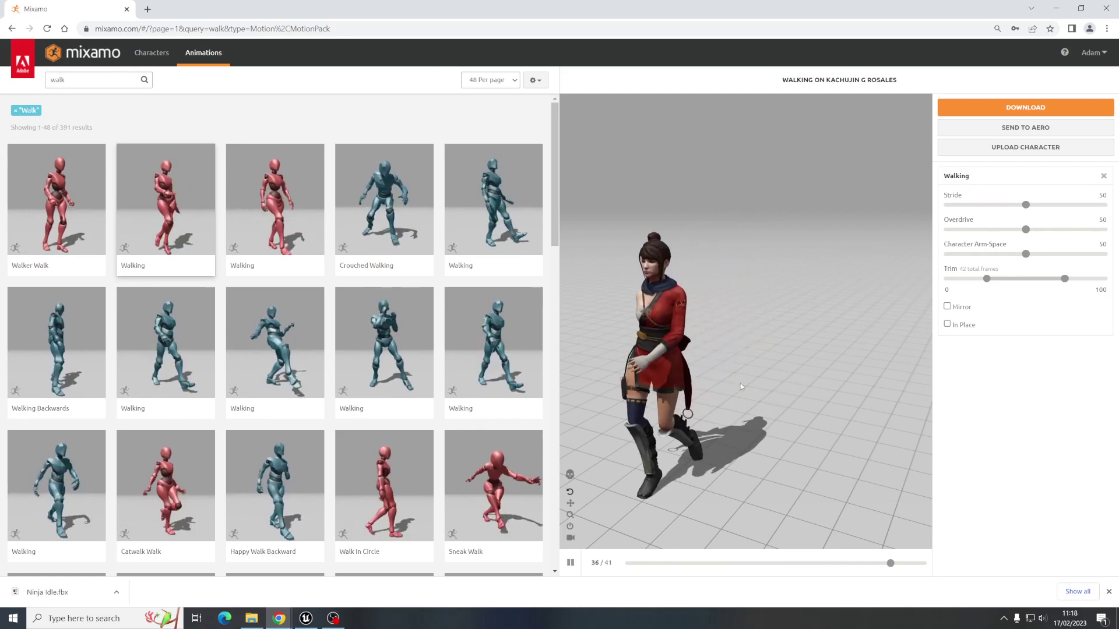
left_click(948, 324)
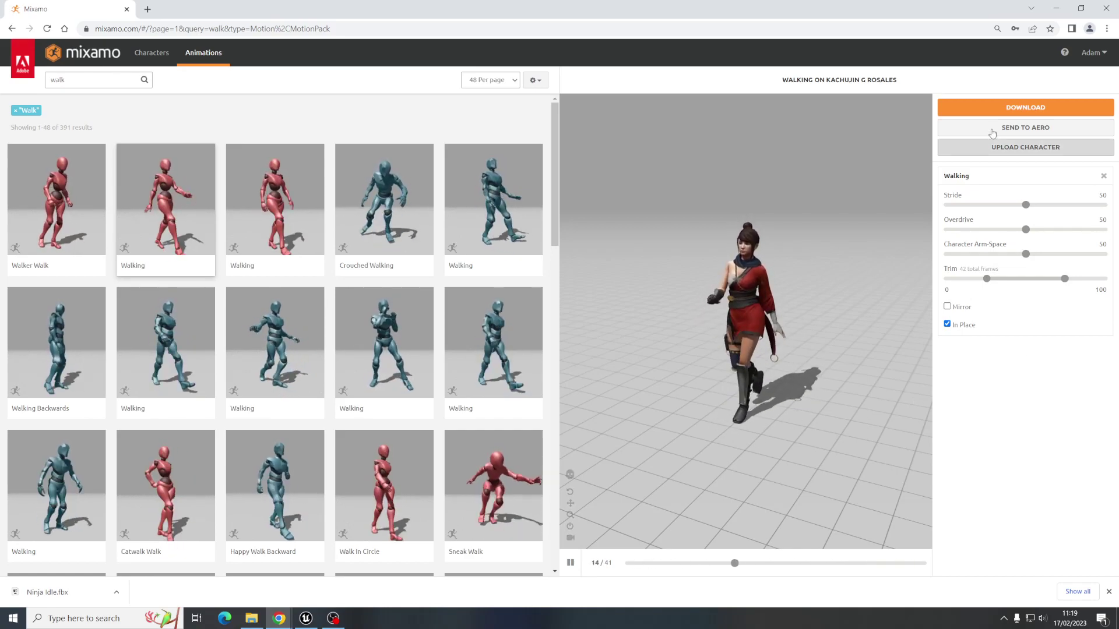
Download the Walking animation as FBX Binary at 30 fps, Without Skin
left_click(1025, 107)
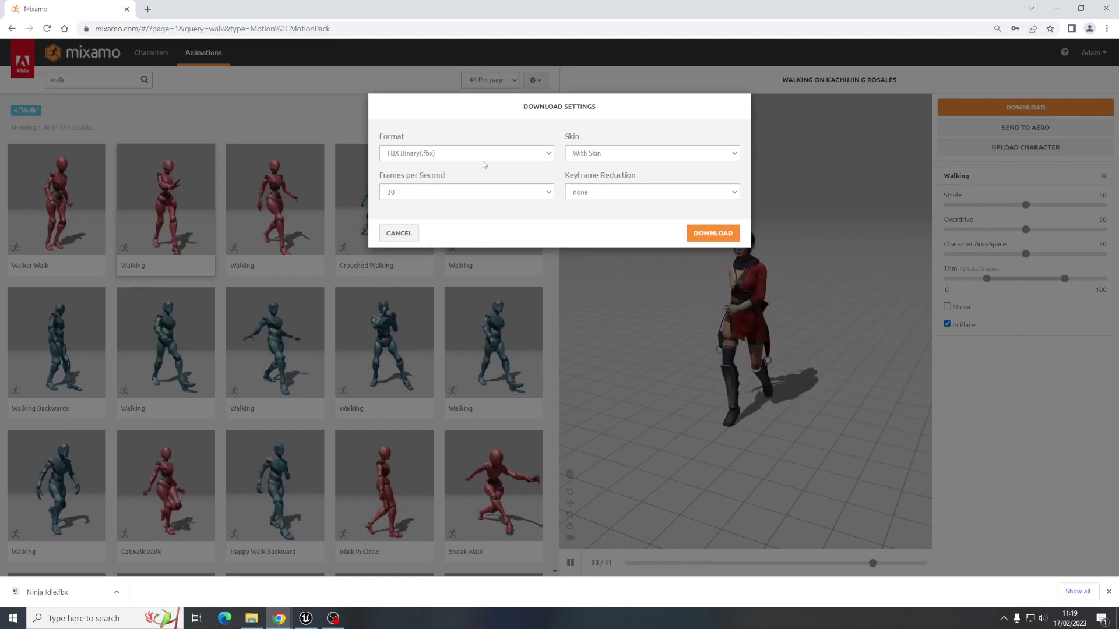
left_click(590, 153)
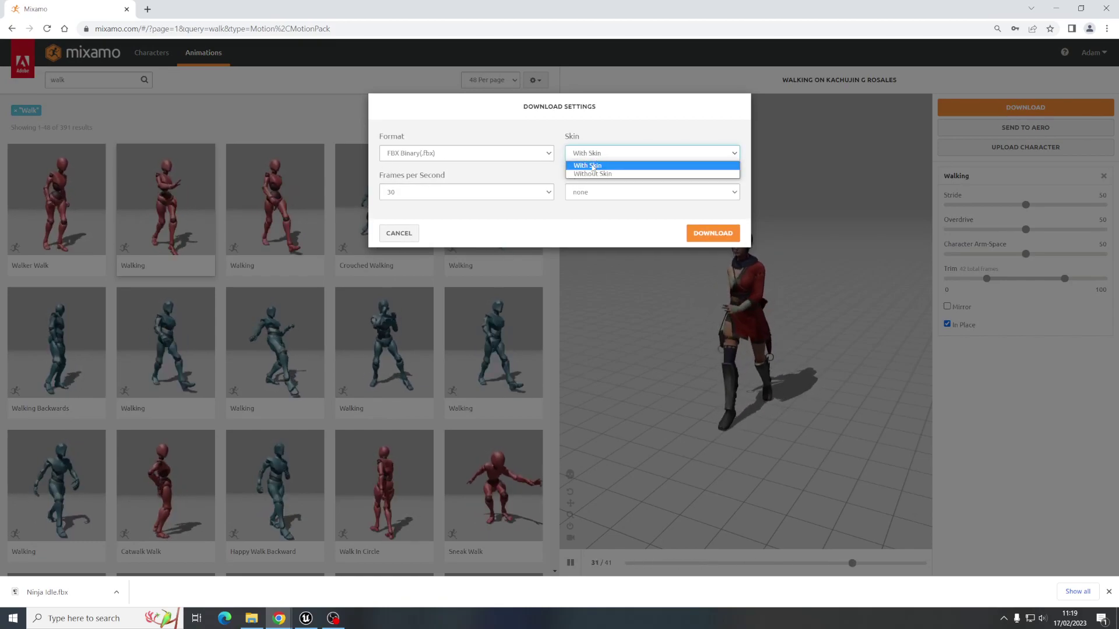
left_click(592, 173)
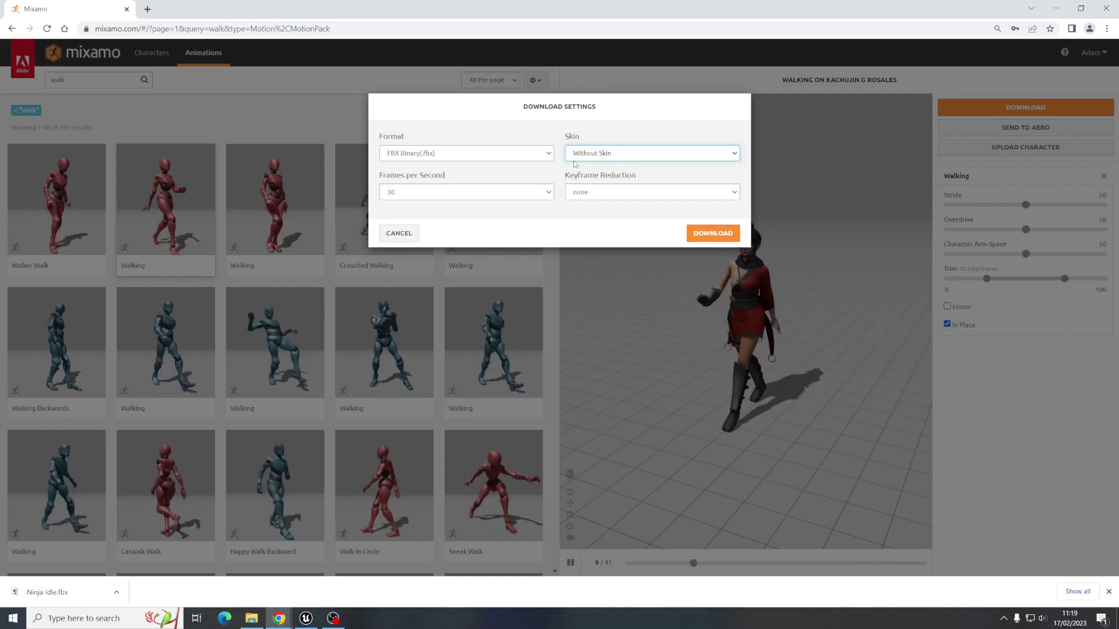
left_click(713, 233)
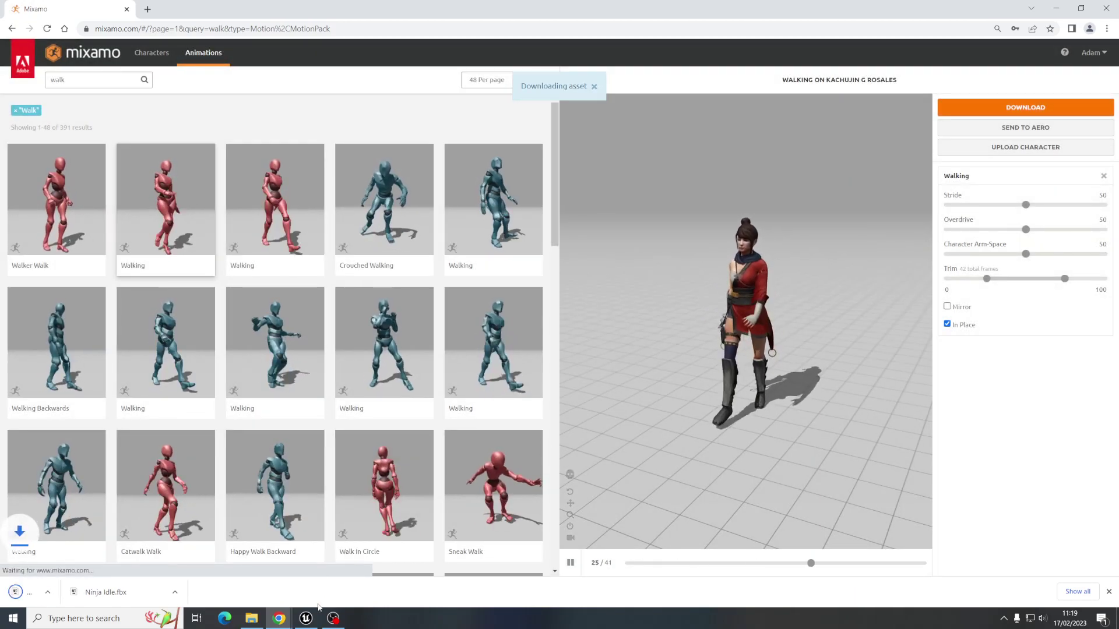
Import the Walking FBX from Downloads into Characters > Ninja using Import All
left_click(306, 619)
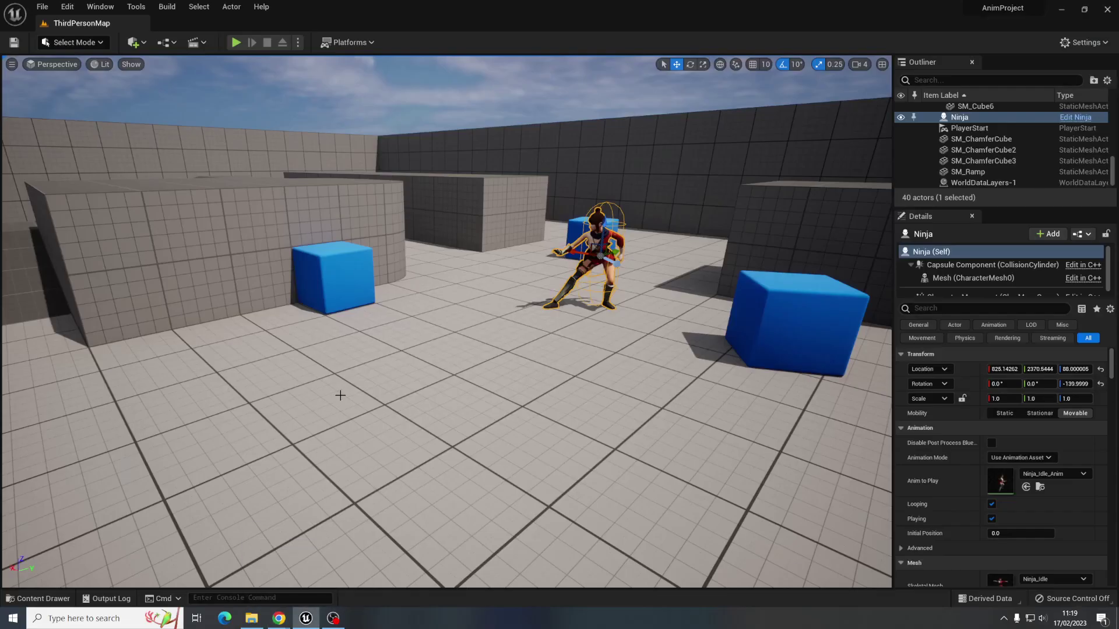
left_click(40, 598)
left_click(716, 548)
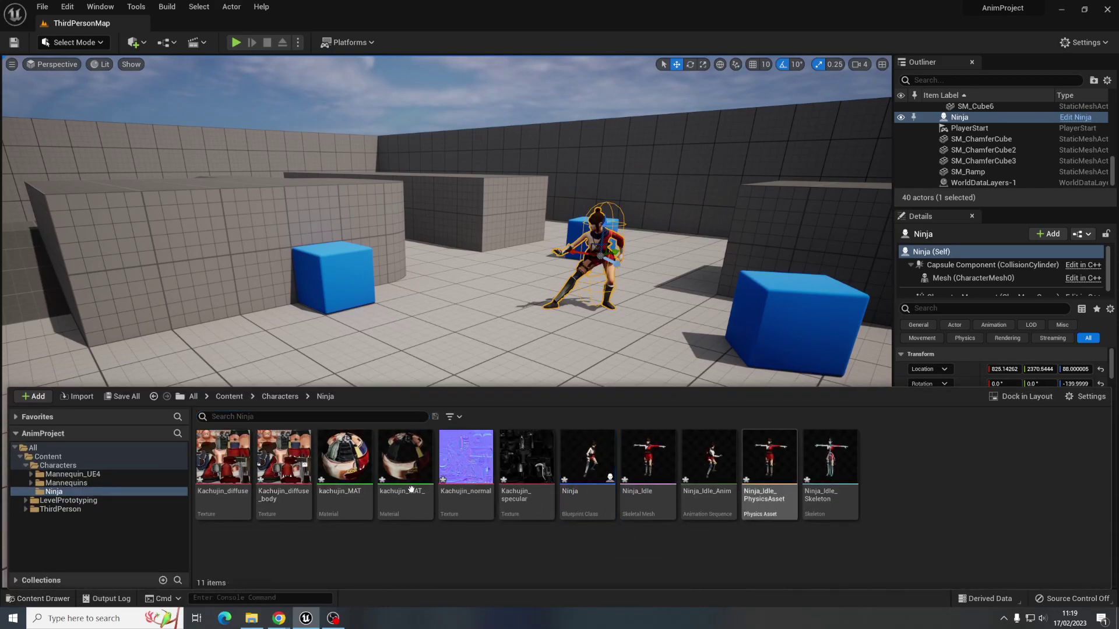
left_click(77, 396)
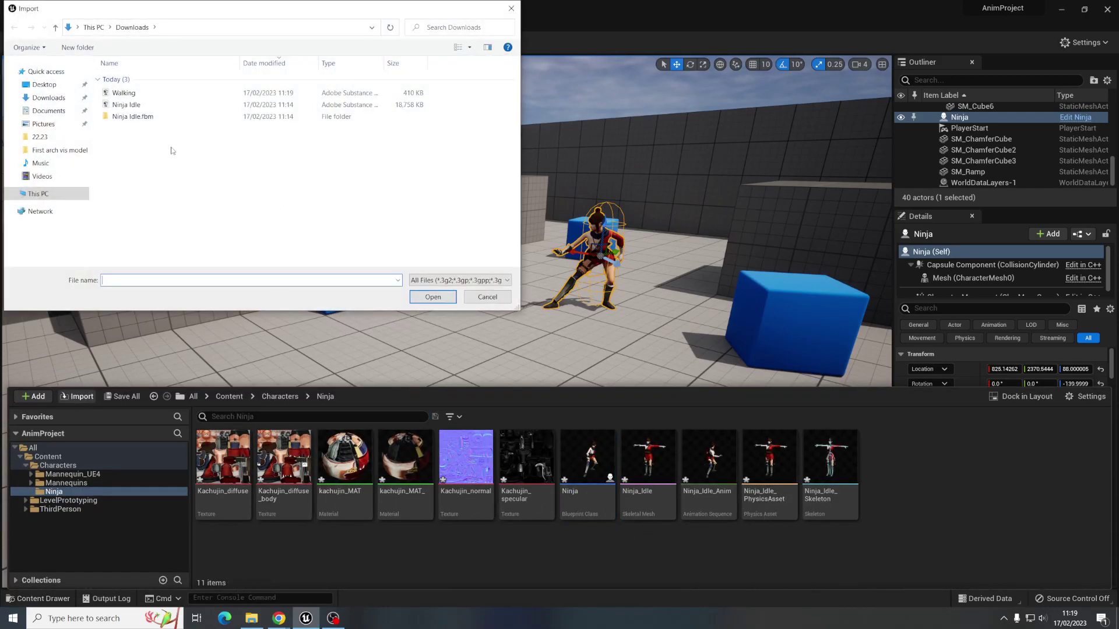
left_click(131, 94)
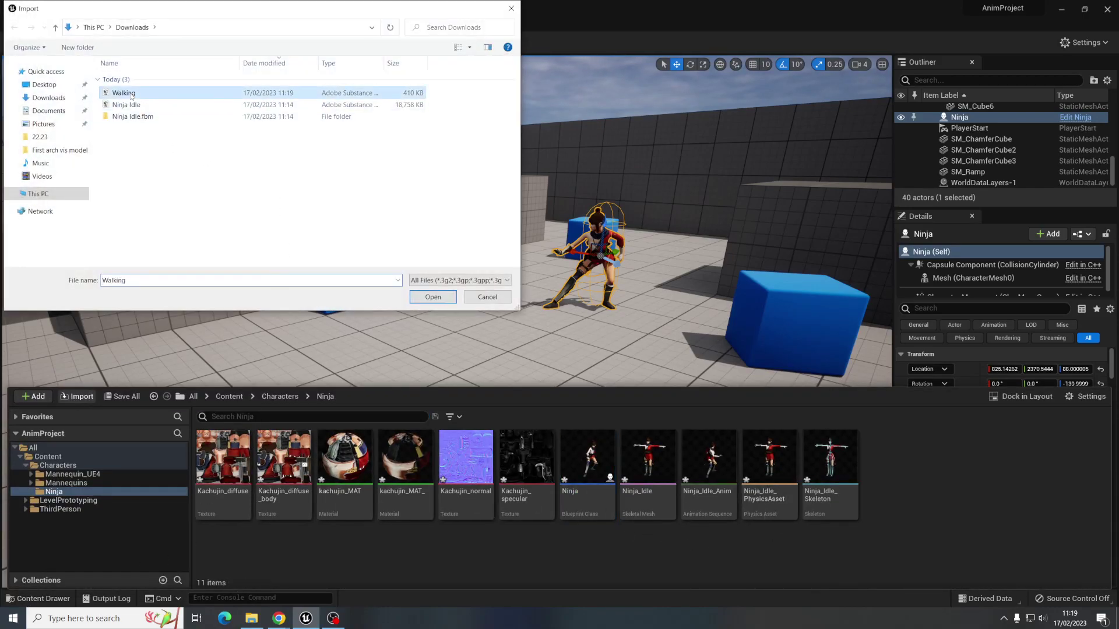
left_click(439, 298)
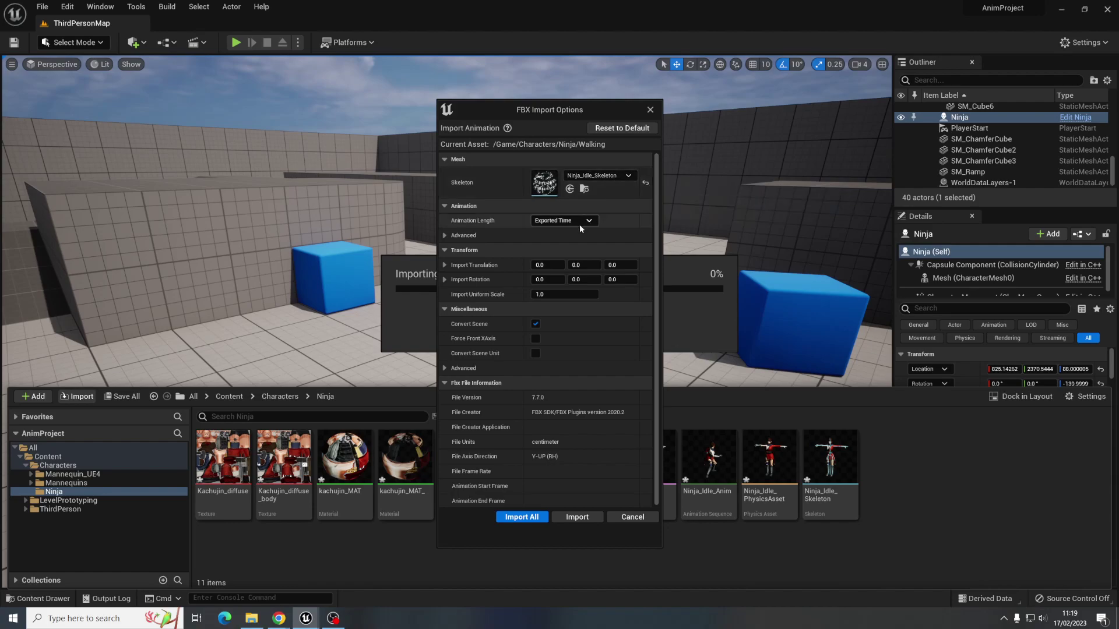
left_click(519, 518)
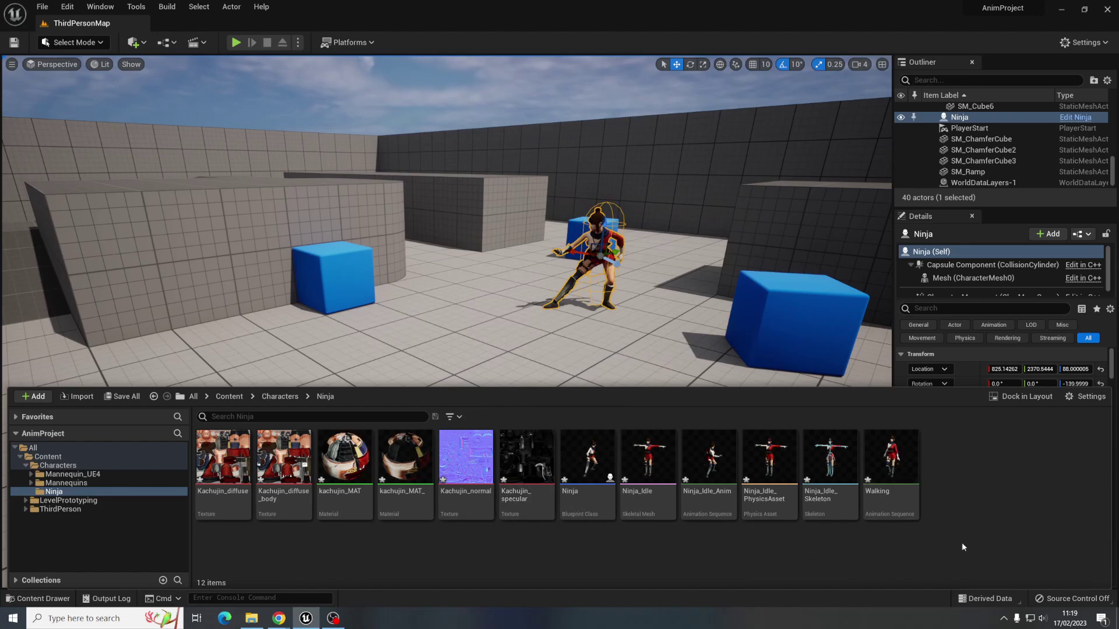
double_click(886, 465)
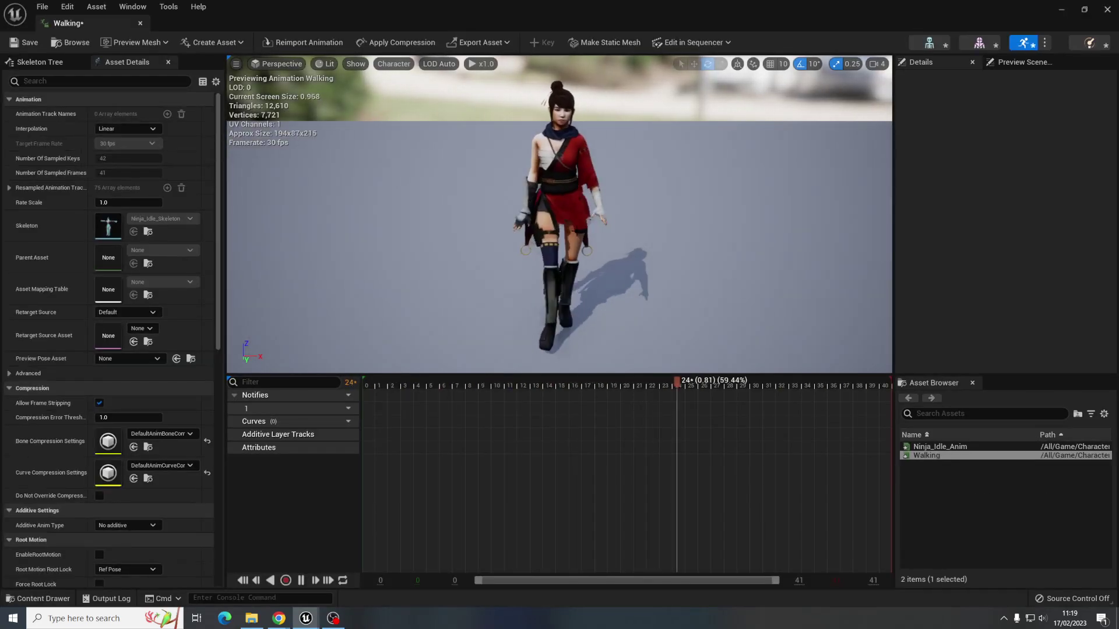
left_click(140, 22)
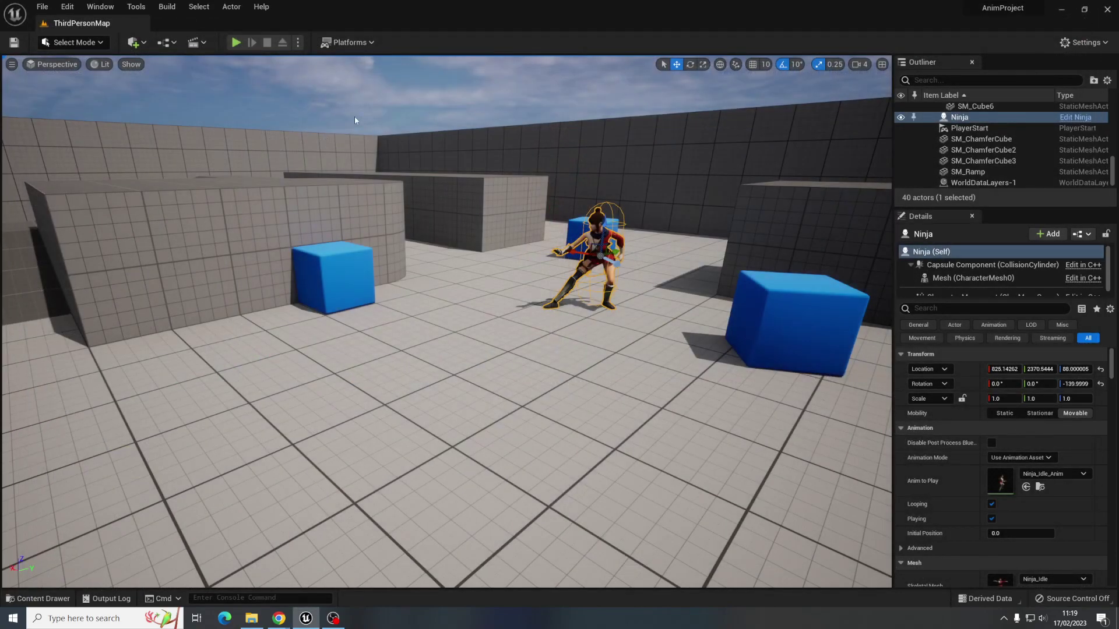
left_click(40, 599)
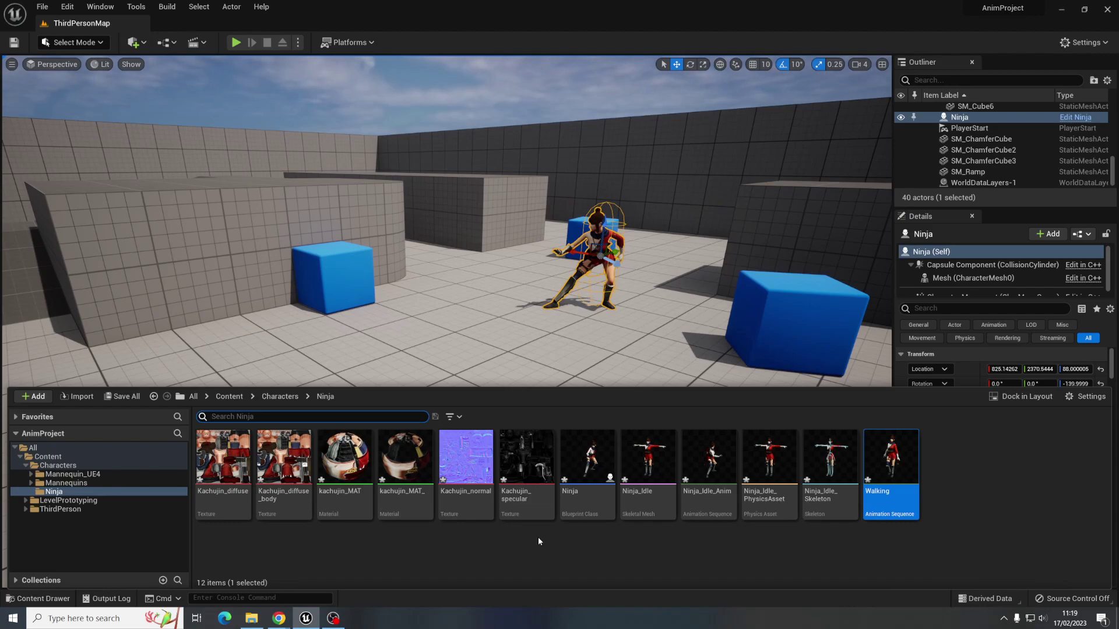
left_click(513, 557)
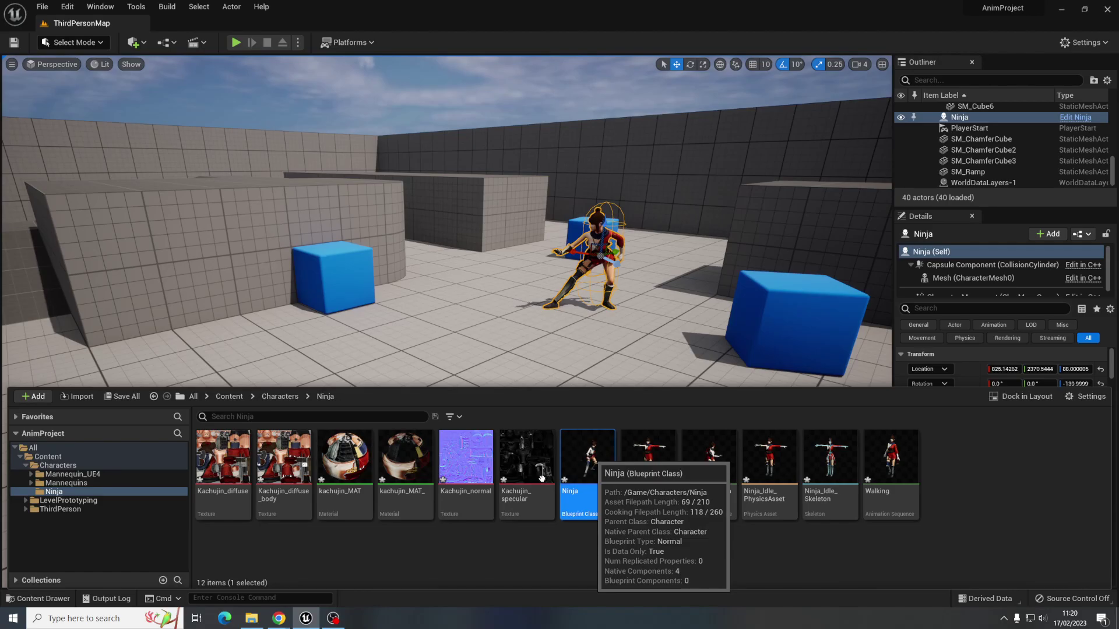
Open the Ninja blueprint's full editor viewport and add a Box Collision component named "er"
double_click(589, 466)
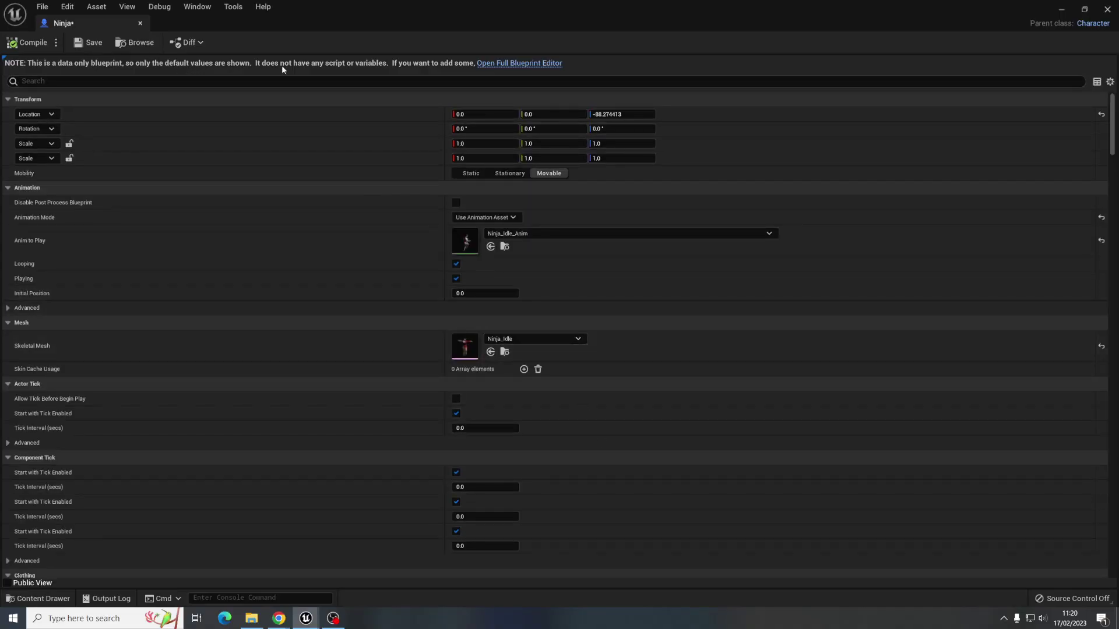
left_click(544, 64)
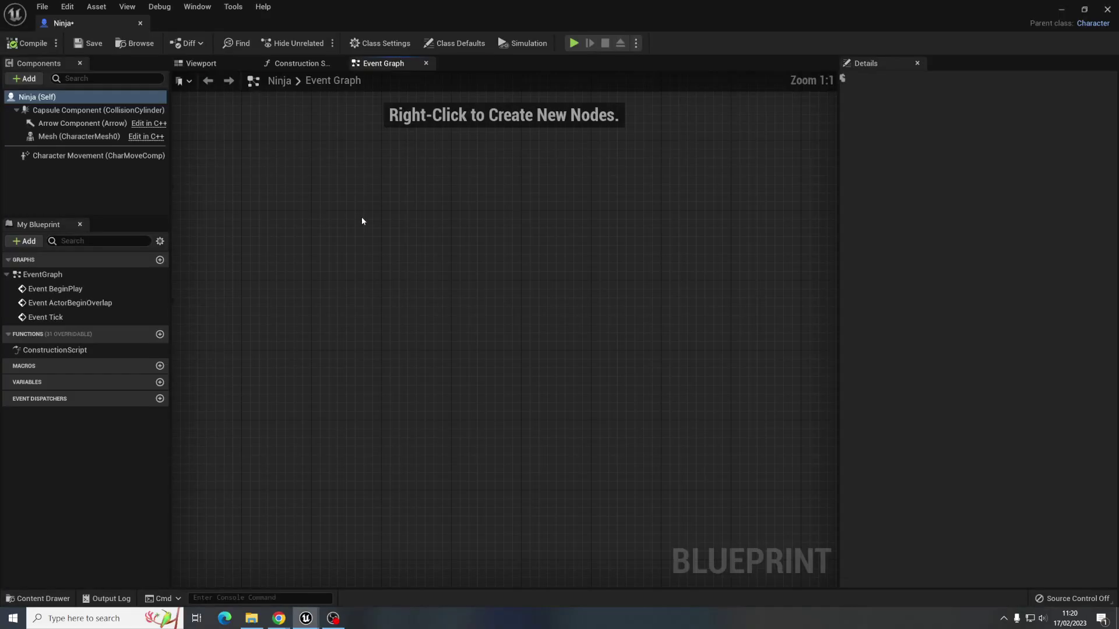
left_click(214, 66)
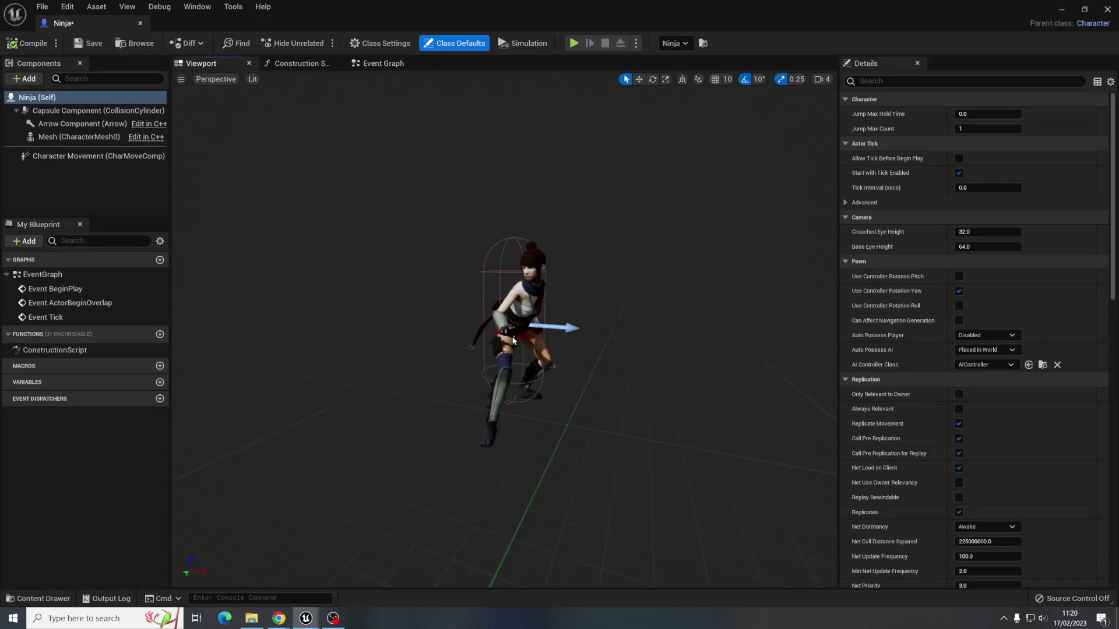
left_click(26, 78)
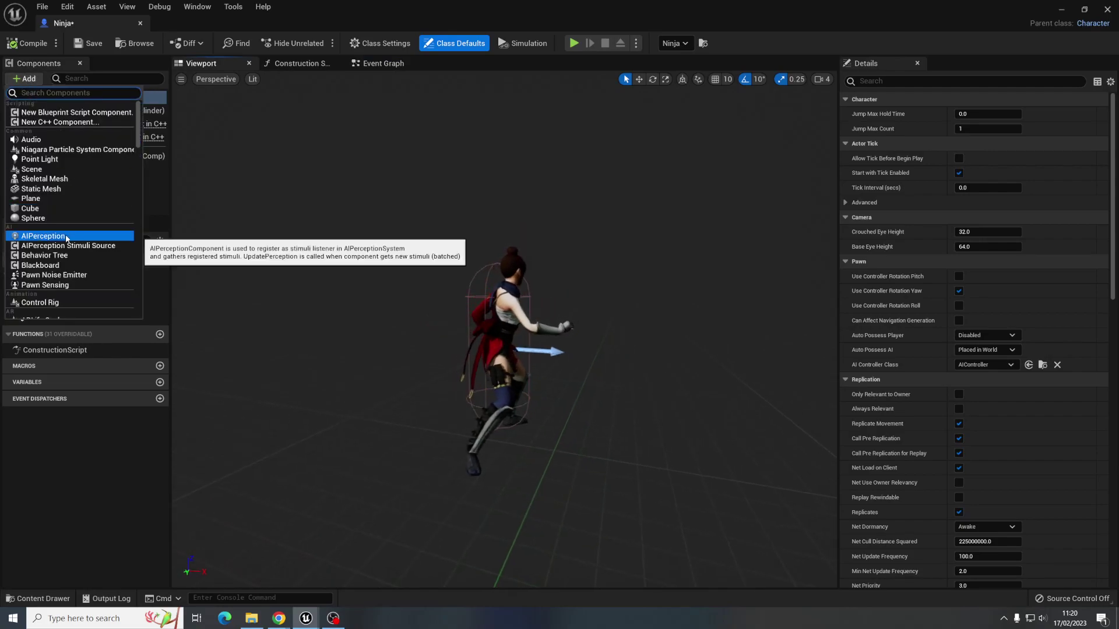
type("box")
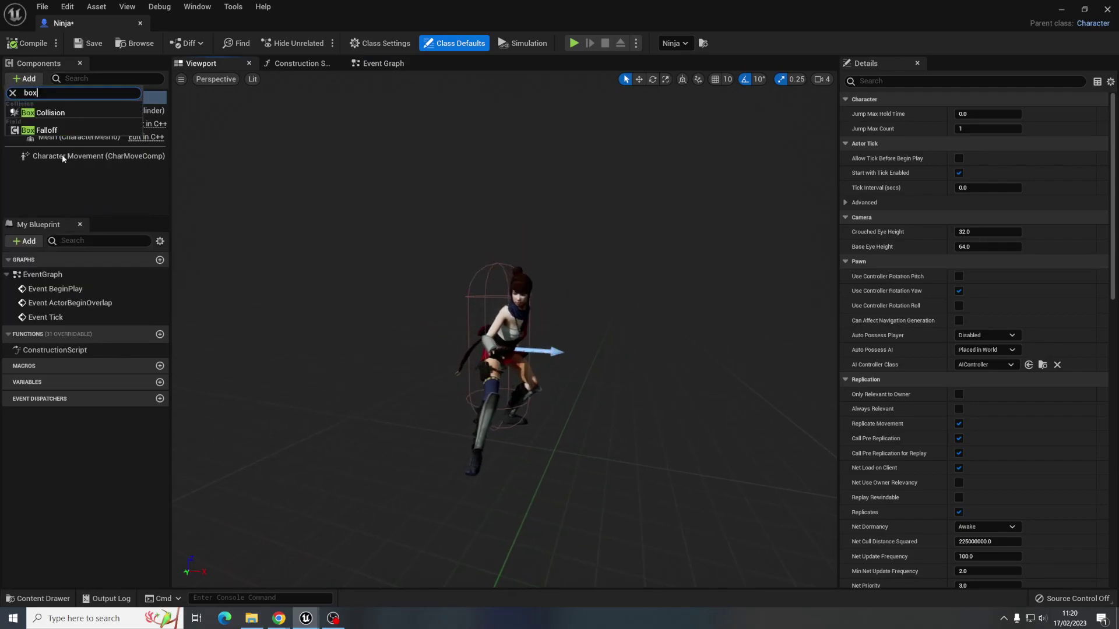
left_click(43, 113)
type("er")
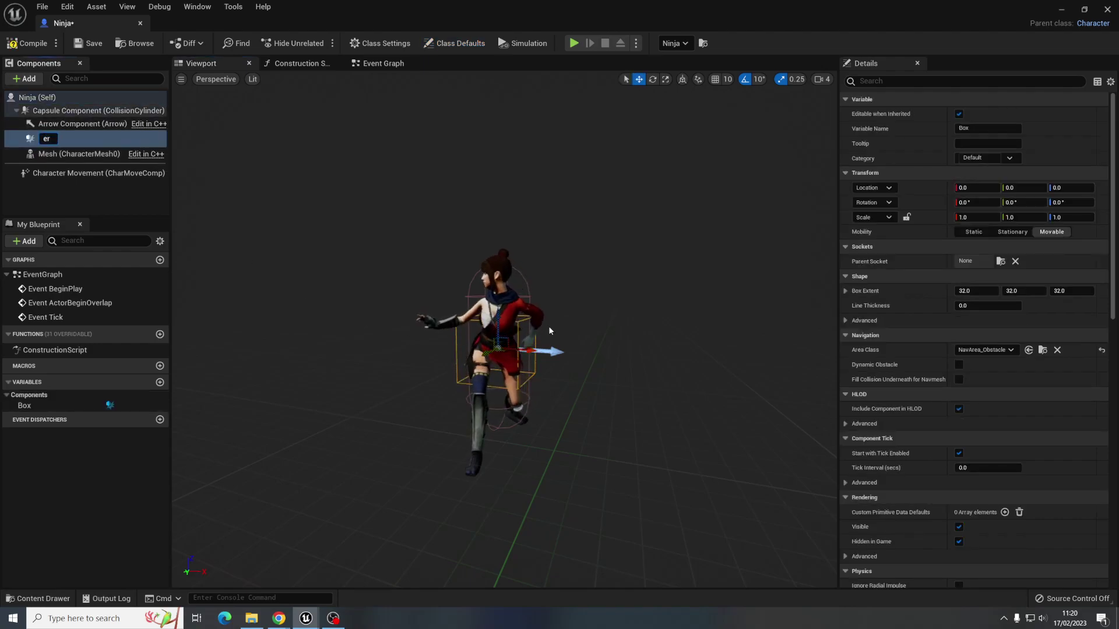
key("Return")
Scale the box collision to 3.5 on every axis so it encloses the character
key("r")
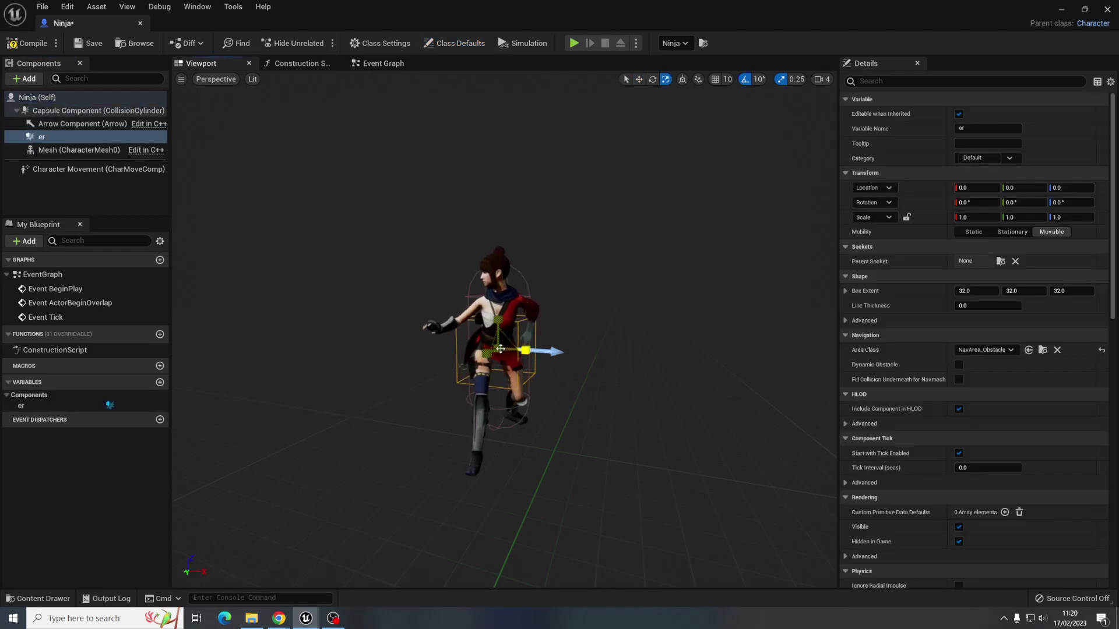
left_click_drag(500, 348, 573, 433)
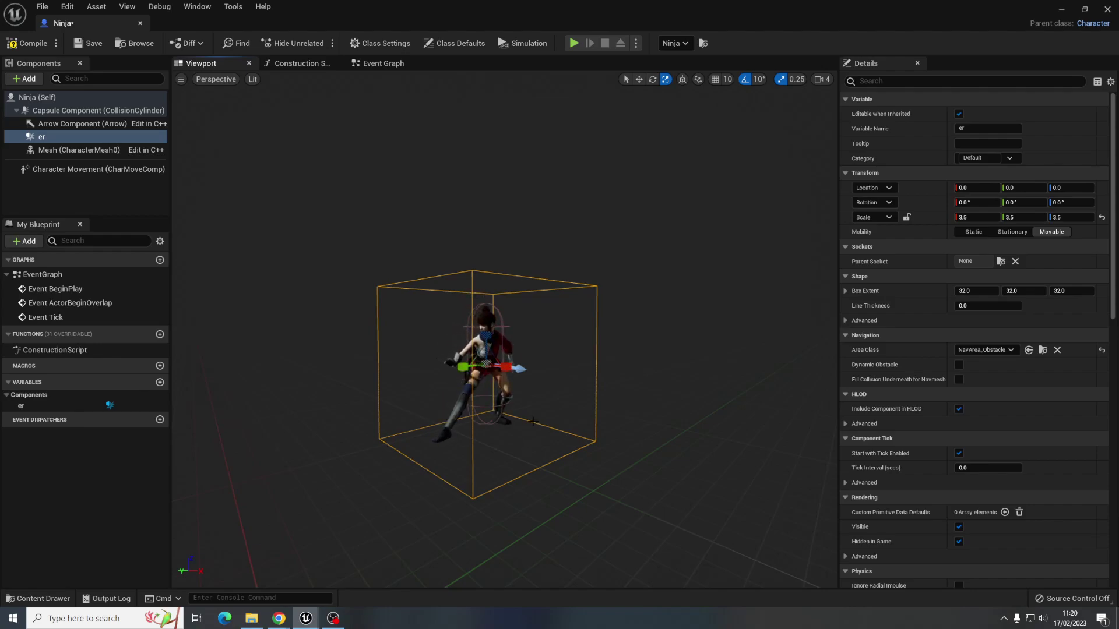
left_click_drag(523, 439, 549, 426)
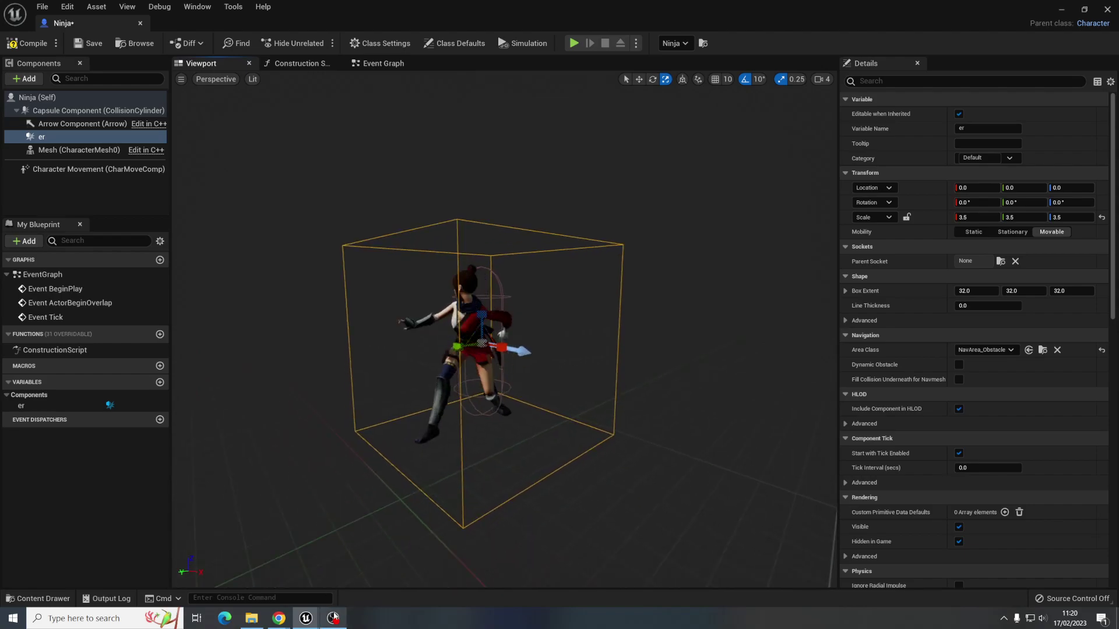